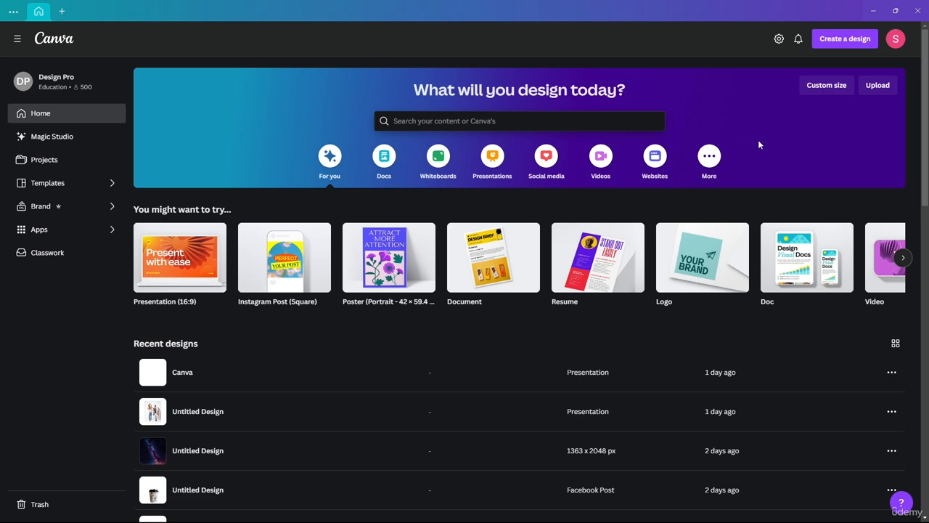
Create a blank Instagram Post (Square) design.
mouse_move(284, 266)
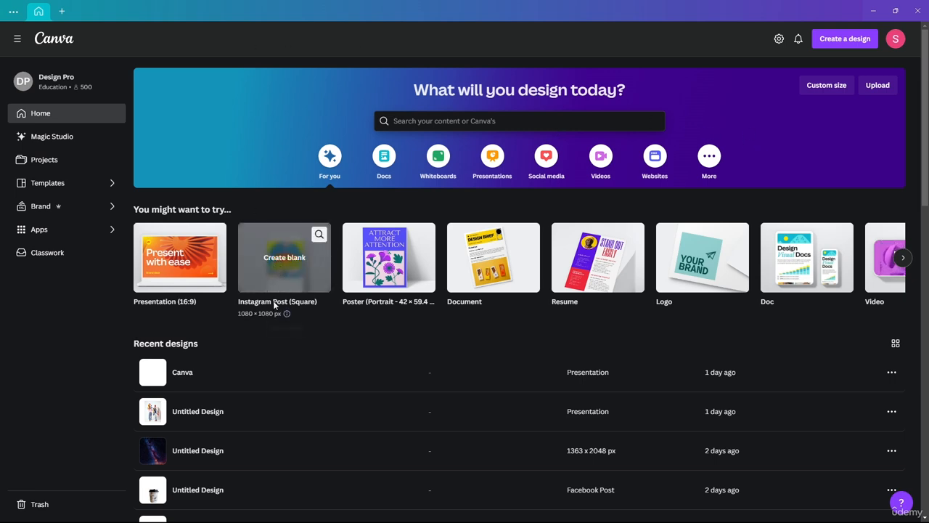
click(290, 259)
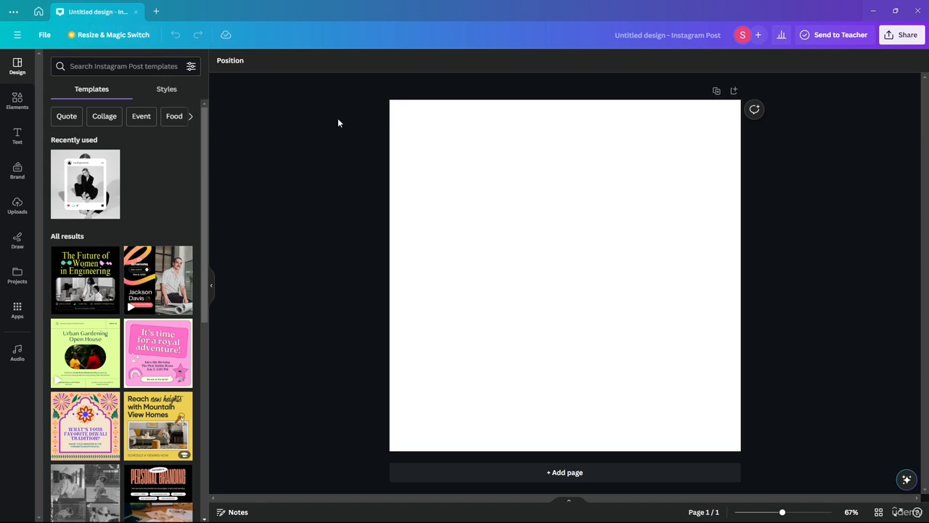
Review the resize options, the style combinations, palettes and font sets, and the available Instagram post templates.
click(98, 38)
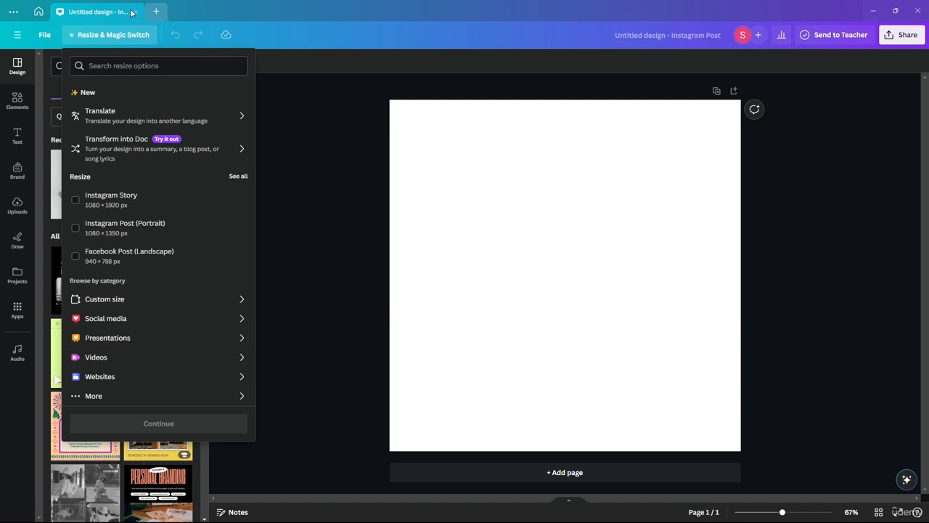
click(307, 111)
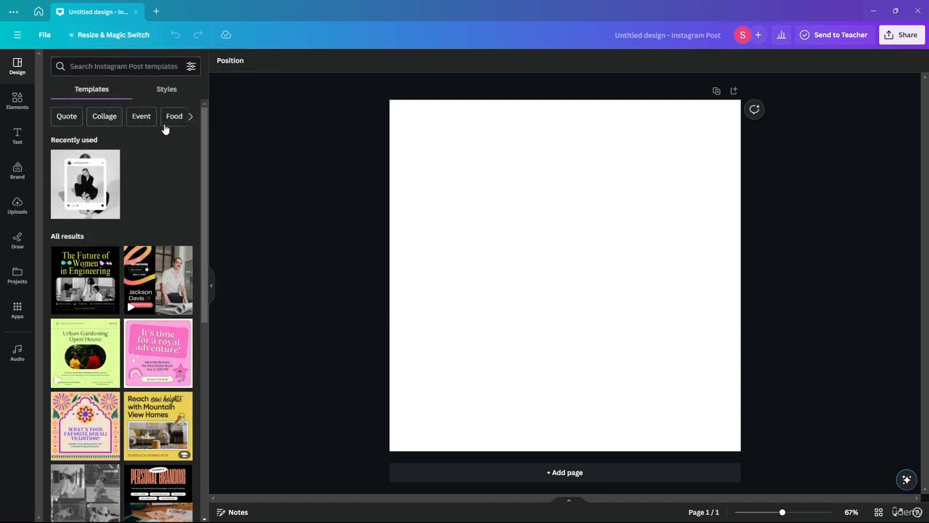
click(167, 90)
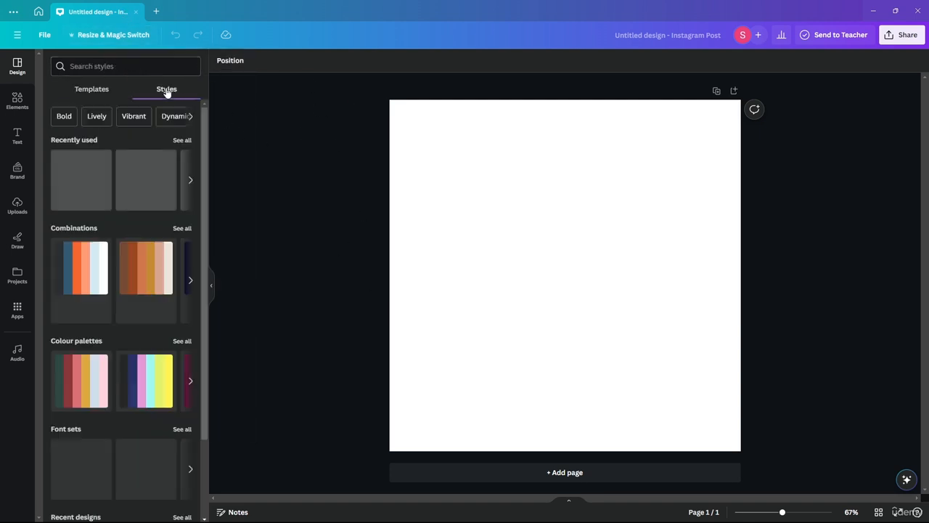
scroll(124, 240, down, 2)
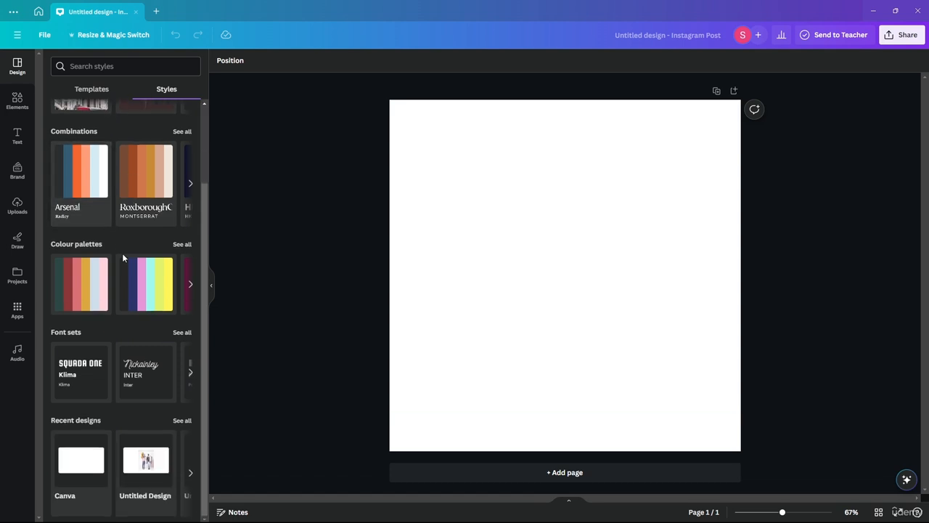
scroll(77, 197, up, 2)
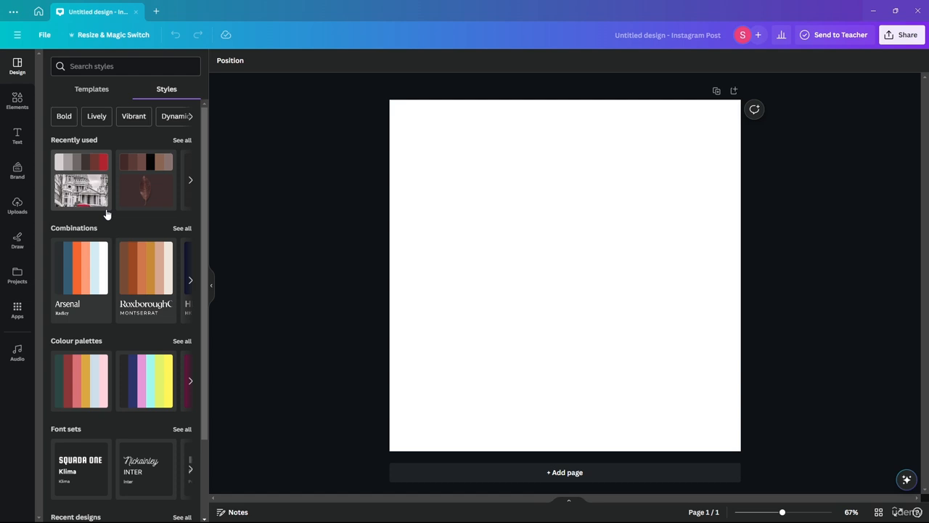
click(95, 89)
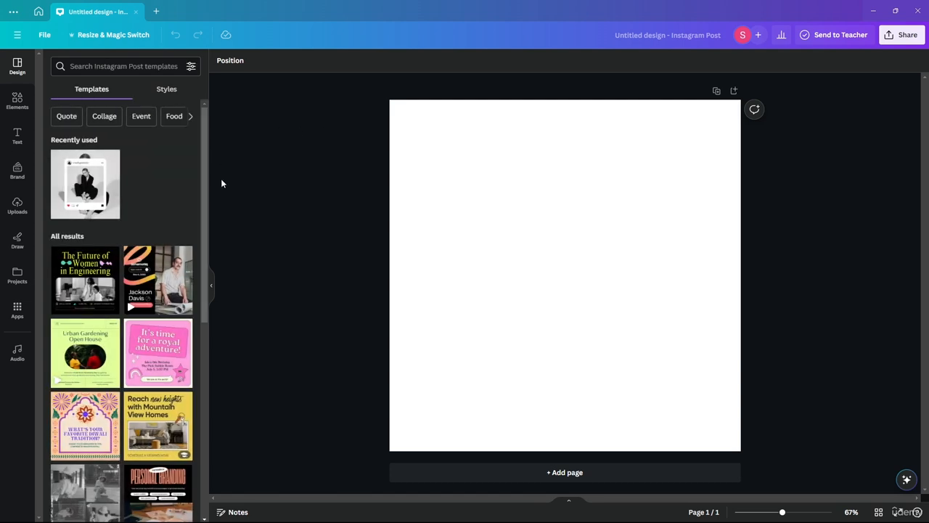
scroll(143, 189, down, 10)
scroll(143, 189, up, 10)
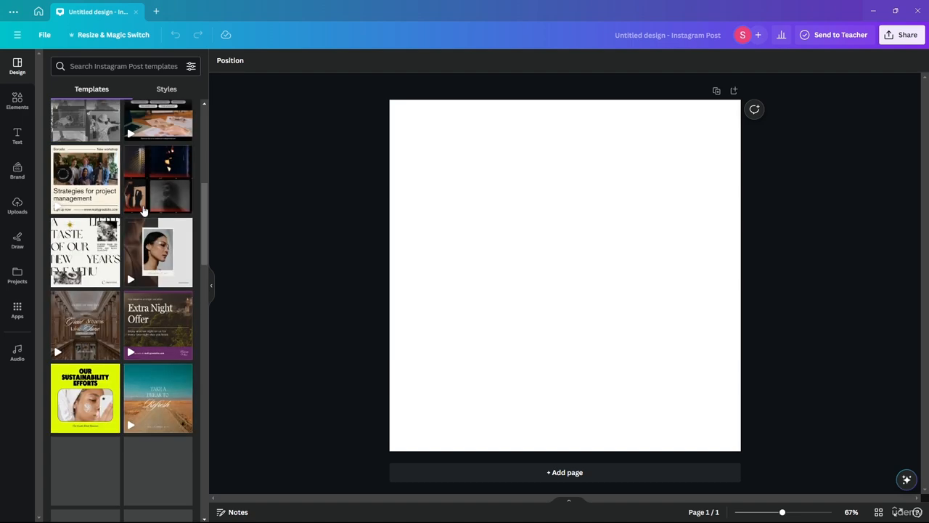
Look through the whole row of suggested element keywords and return to its beginning.
click(16, 96)
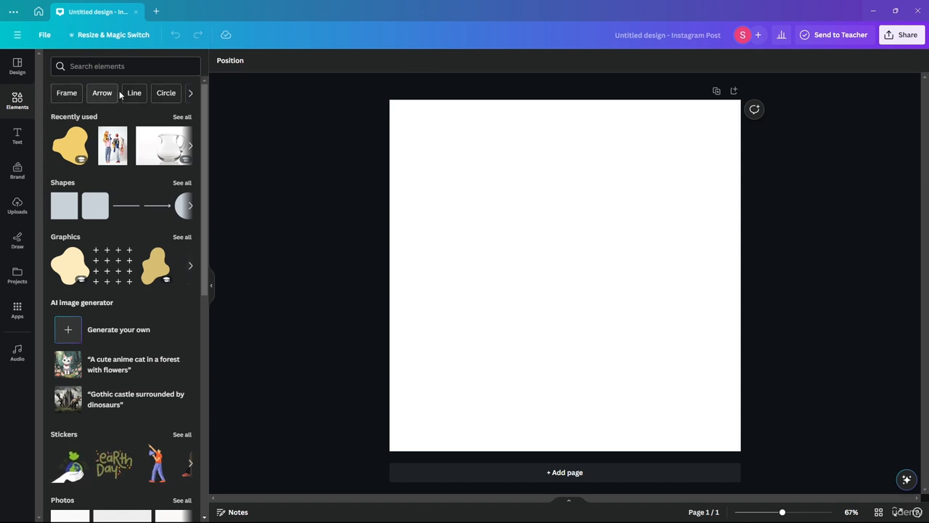
click(191, 93)
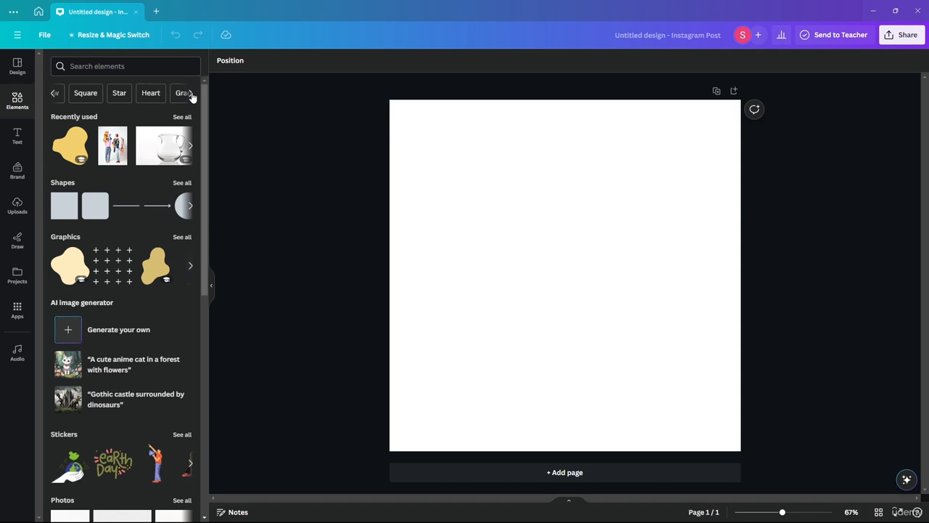
click(191, 93)
click(190, 93)
click(191, 93)
click(191, 93)
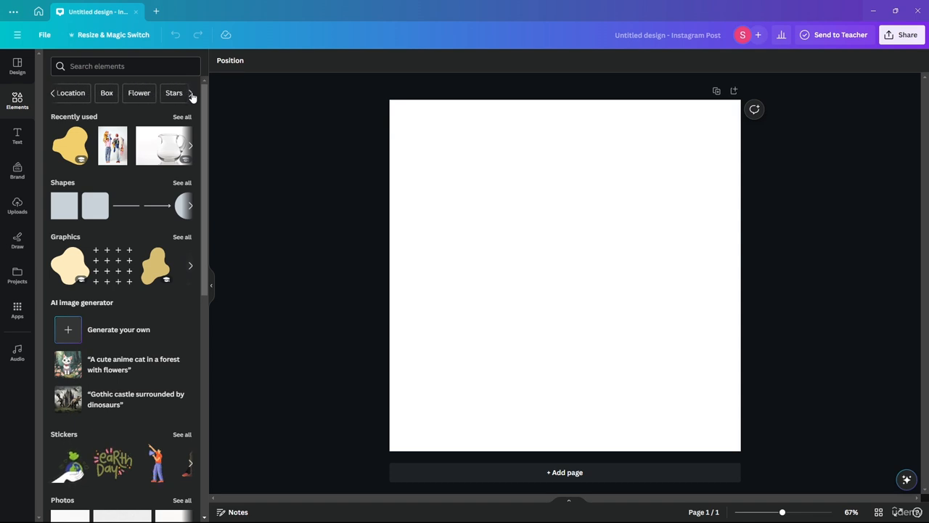
click(191, 95)
click(191, 94)
click(191, 95)
click(191, 94)
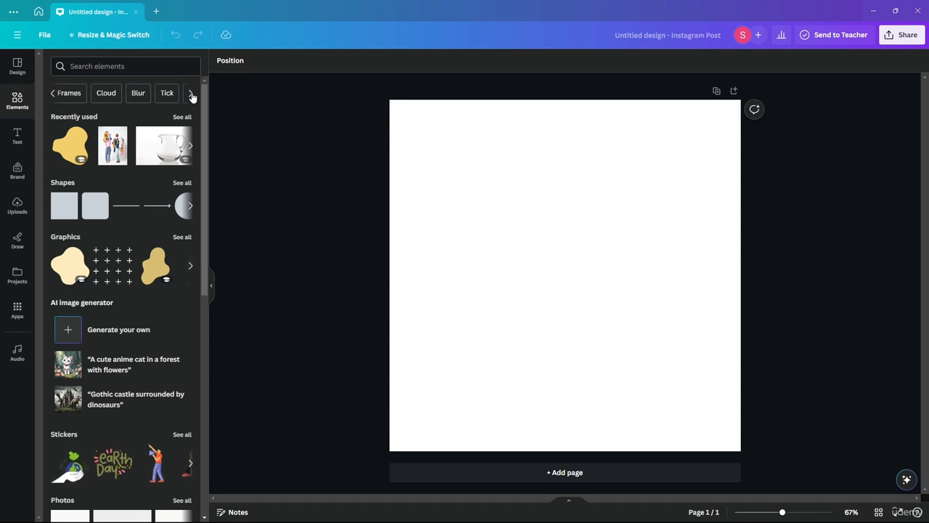
click(191, 94)
click(191, 95)
click(55, 94)
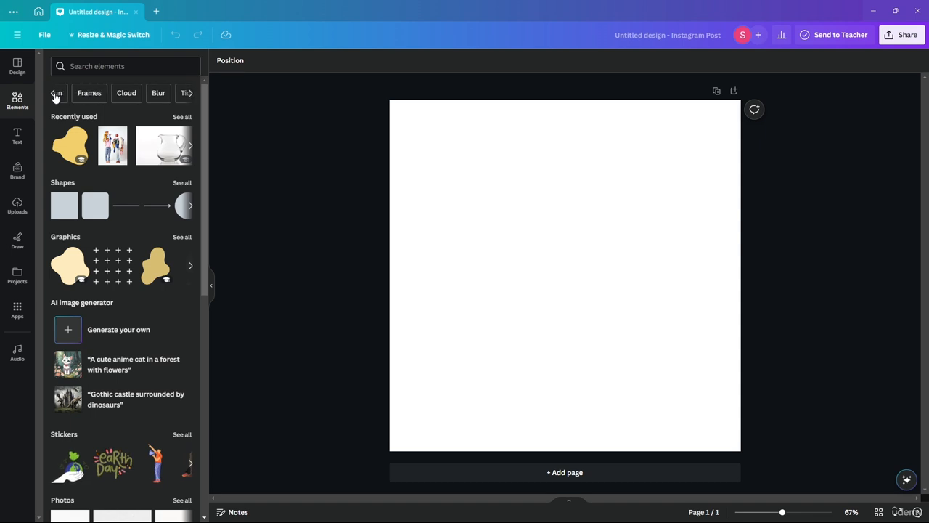
click(55, 94)
click(55, 95)
click(55, 95)
click(55, 95)
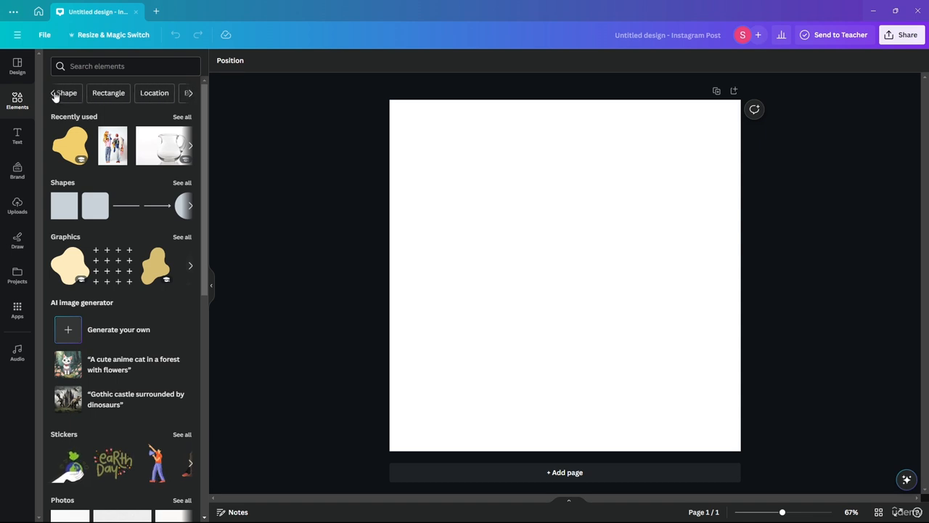
click(55, 94)
click(55, 94)
click(56, 94)
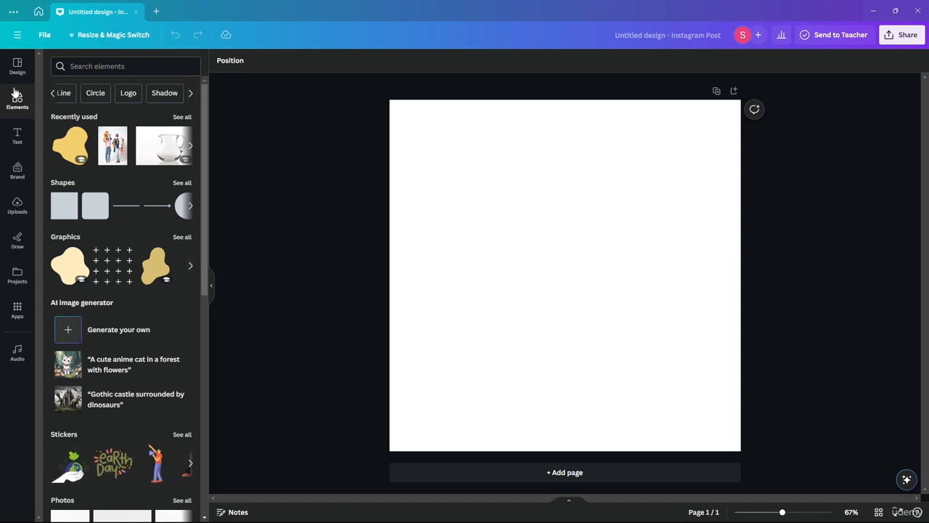
click(50, 95)
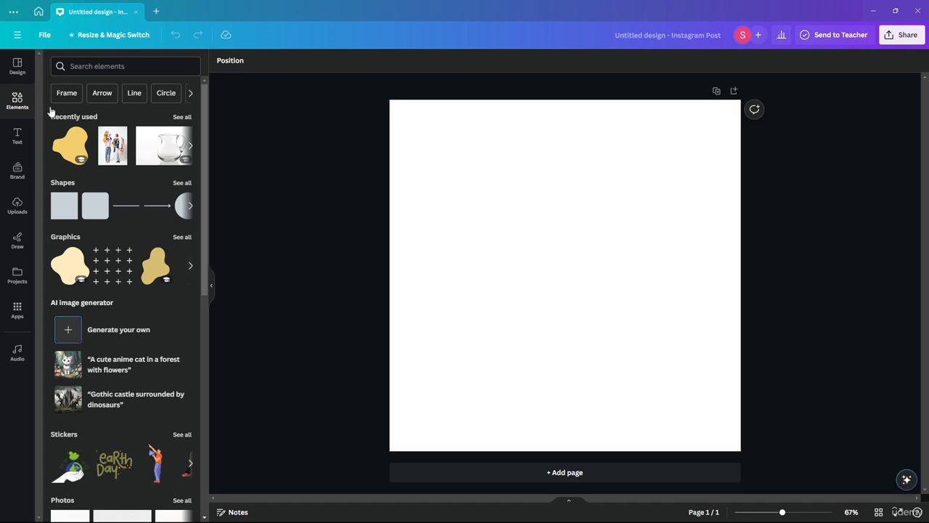
Look at the element results for the Frame suggestion, clear that search, and browse the element categories down to the collections.
click(69, 94)
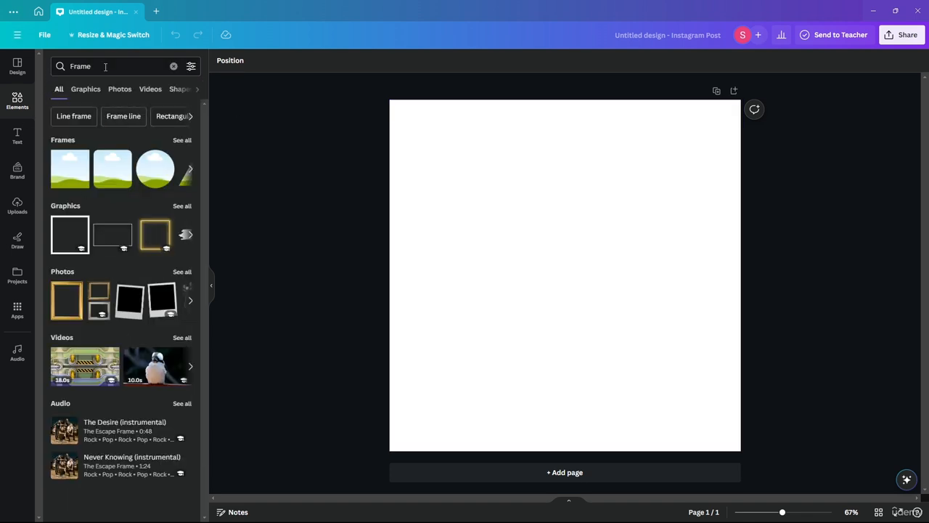
click(173, 66)
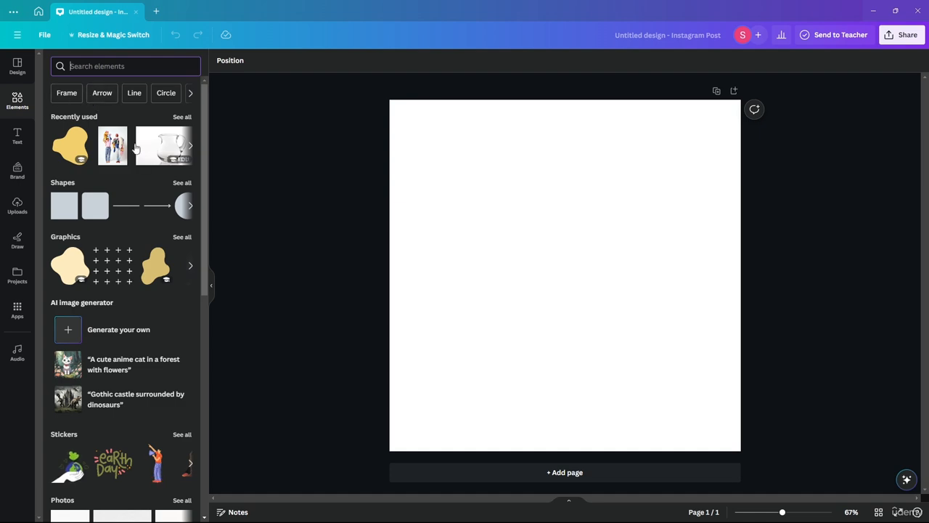
scroll(129, 259, down, 20)
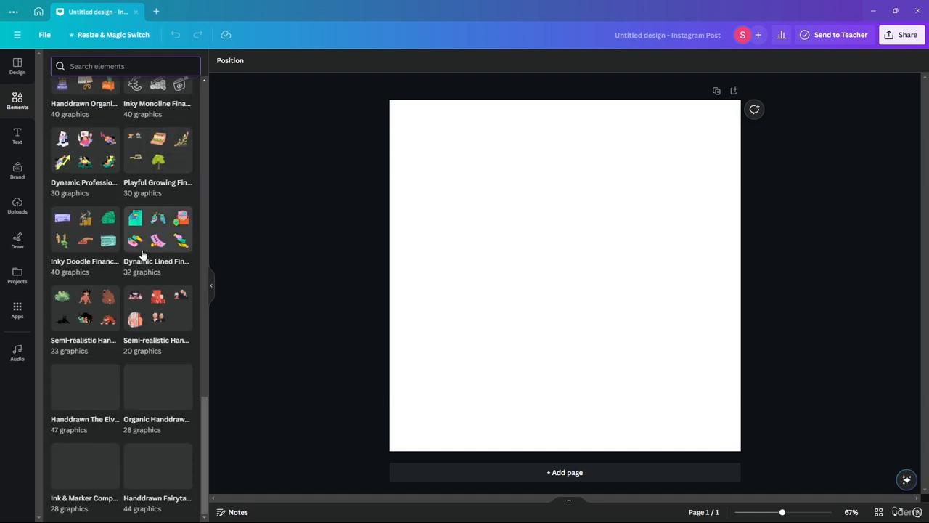
scroll(138, 291, up, 15)
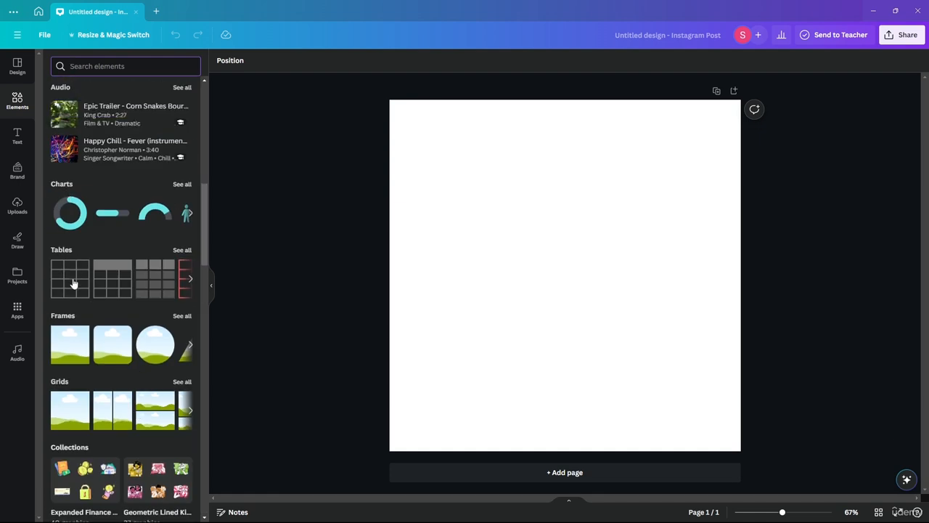
scroll(75, 258, up, 3)
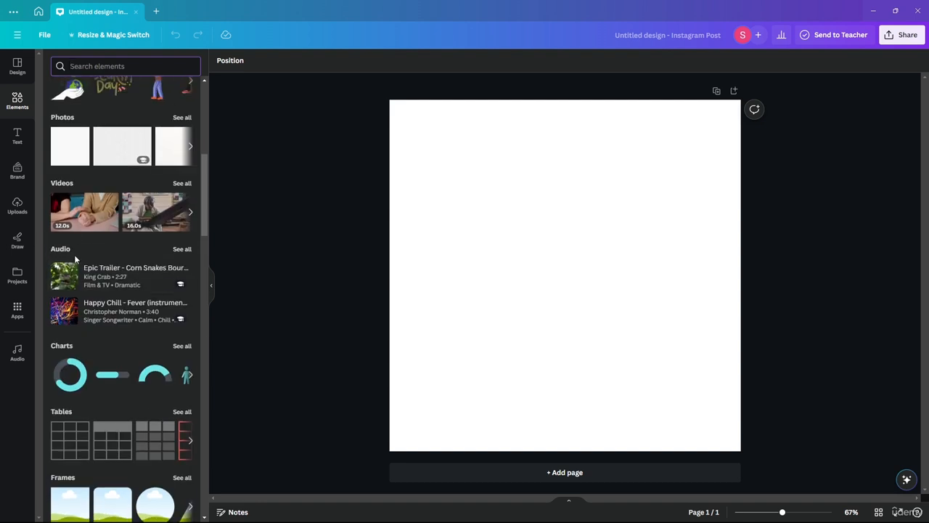
Add a progress ring chart to the page with percentage 88, line weight 11 and its percentage label on.
drag(70, 373, 499, 206)
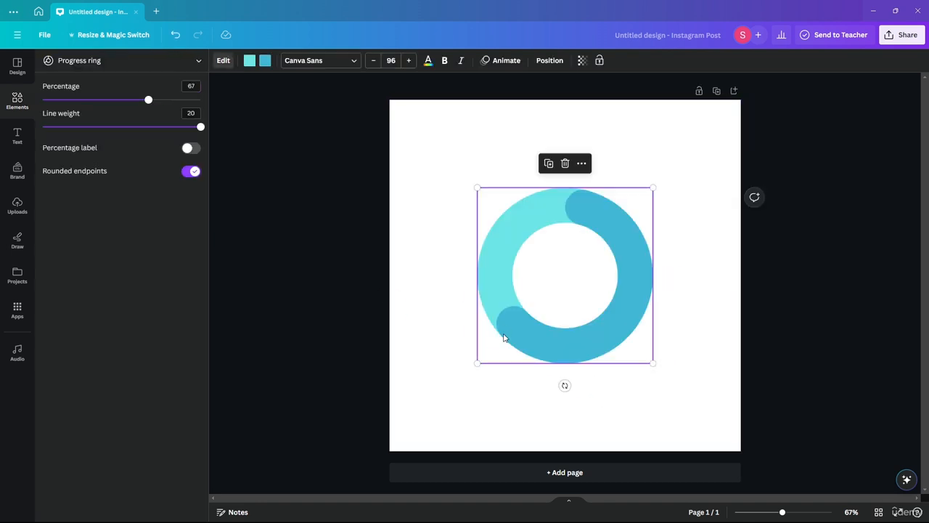
drag(148, 102, 125, 127)
click(189, 149)
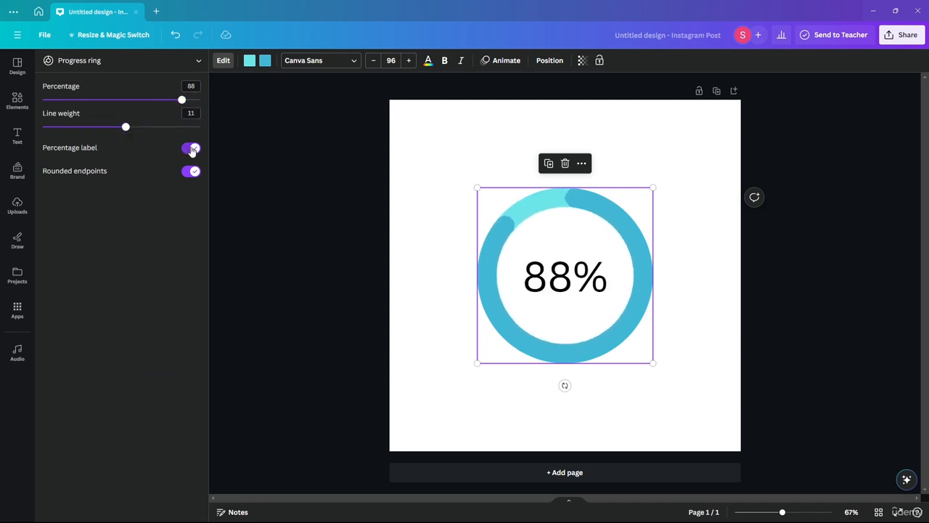
Try the ring's percentage label and rounded endpoints options, switching both off, and delete the ring.
click(190, 149)
click(190, 149)
click(189, 149)
click(186, 170)
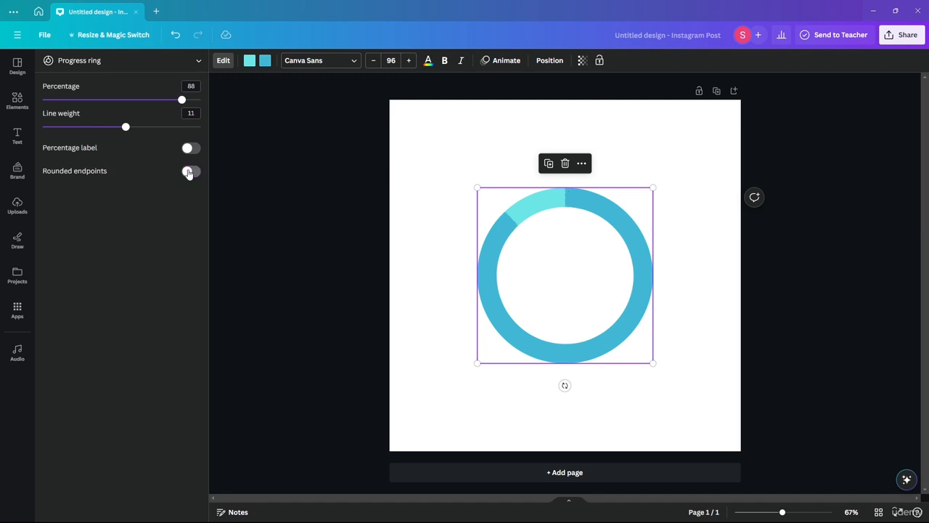
click(186, 171)
click(186, 171)
key(Delete)
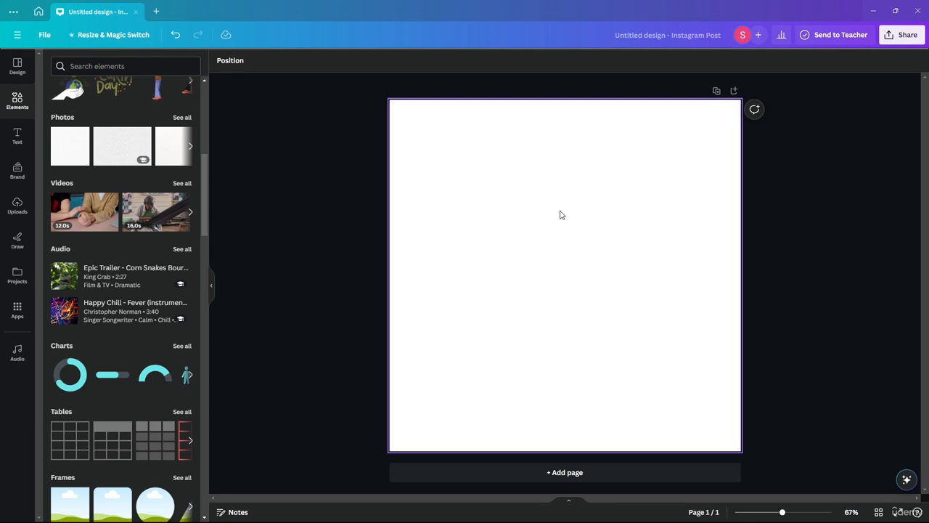
Clear the list of recent element searches and close the search suggestions.
scroll(119, 238, up, 5)
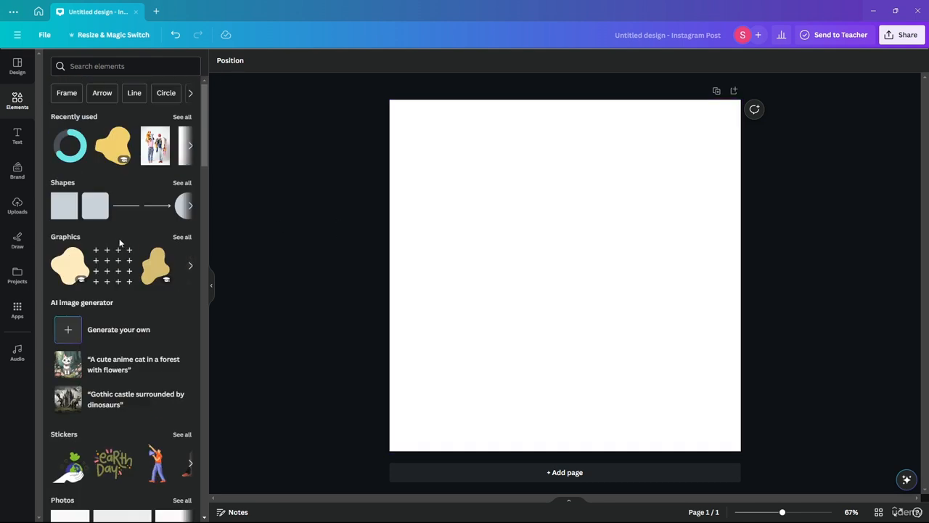
click(84, 67)
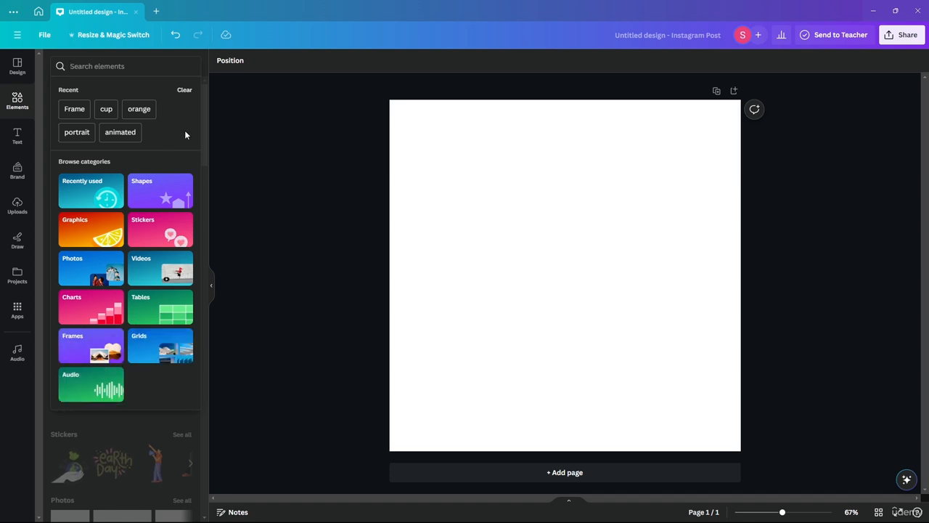
click(184, 90)
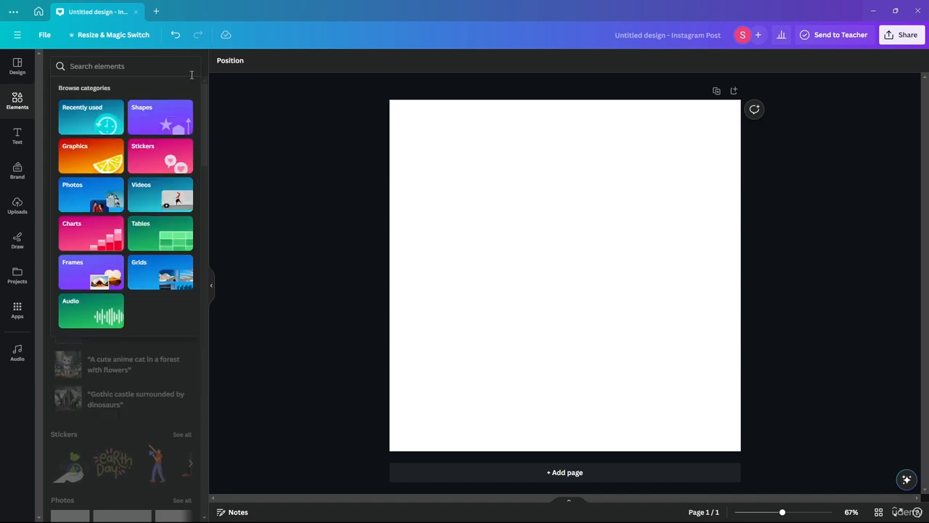
click(144, 383)
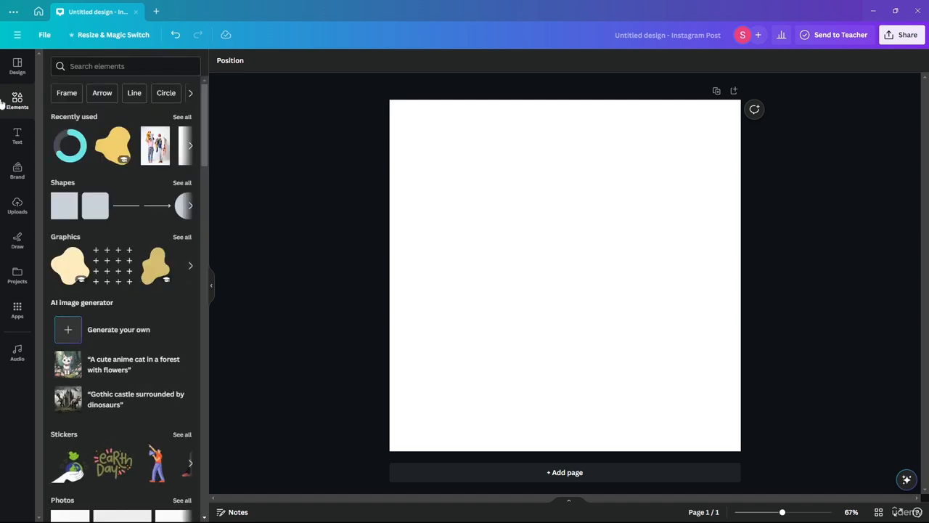
Add a square shape to the page and enlarge it to fill most of the page, leaving a white border around it.
drag(77, 208, 491, 189)
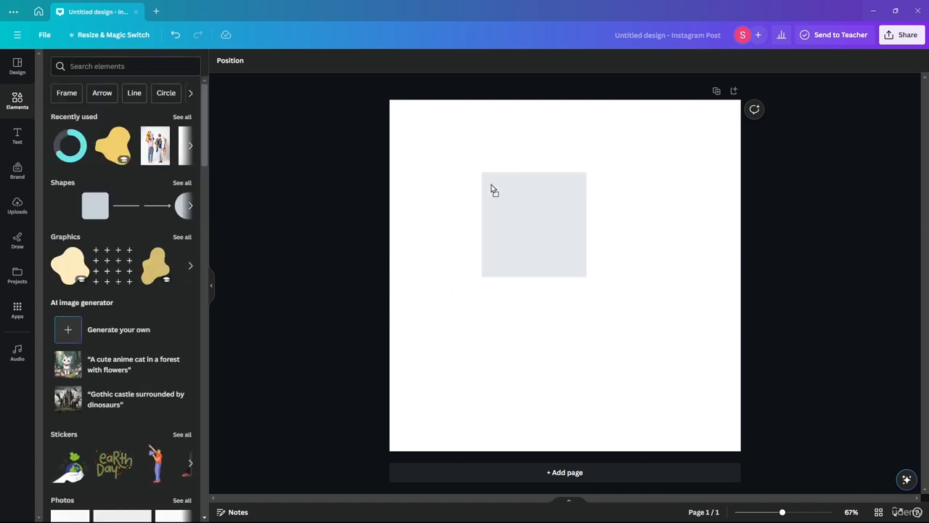
click(480, 321)
drag(525, 244, 473, 210)
drag(530, 239, 699, 412)
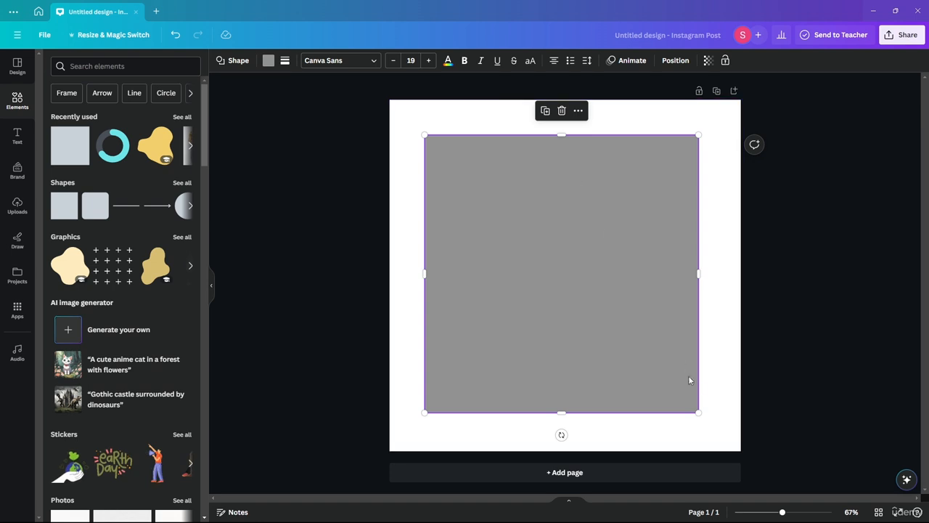
click(720, 370)
click(812, 285)
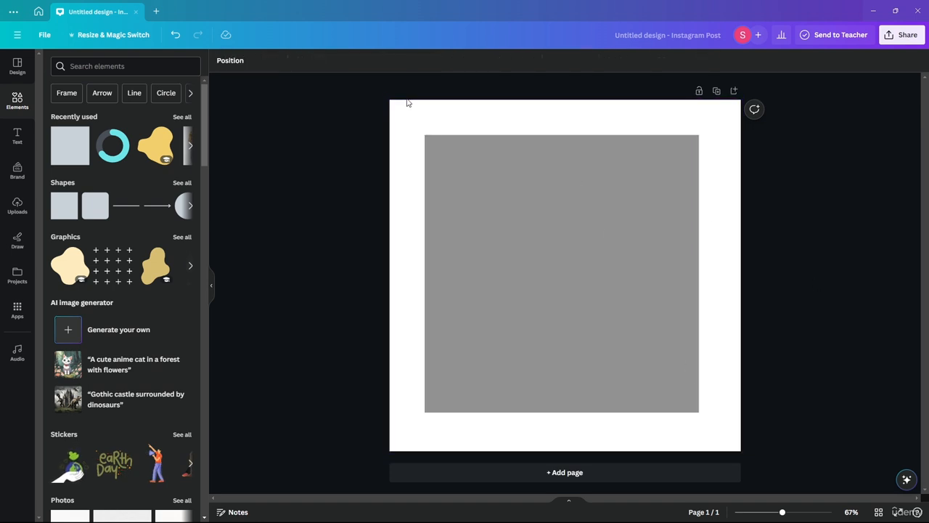
Extend the square's right and lower edges slightly to even out the border around it.
click(672, 365)
drag(699, 275, 705, 274)
drag(565, 413, 565, 416)
click(802, 314)
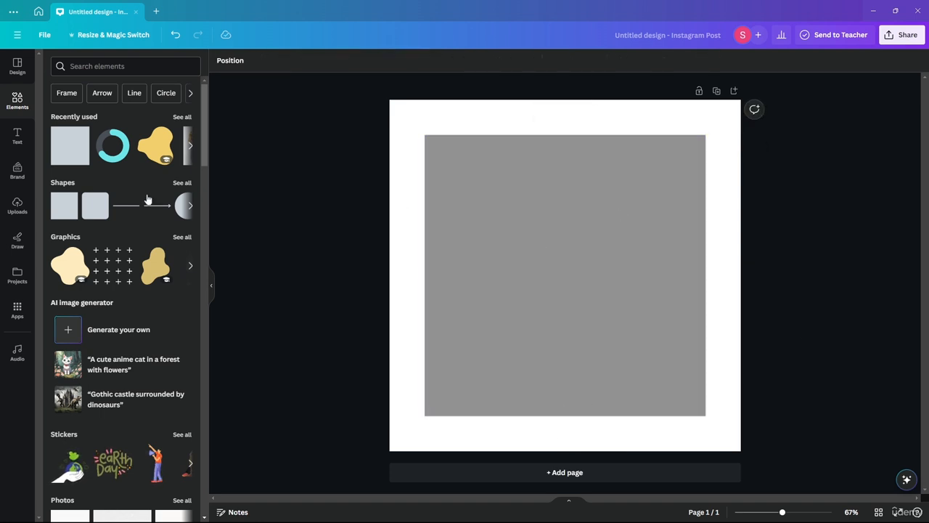
Add a second square aligned to the page's upper-left corner and enlarge it until it covers the whole page.
drag(74, 145, 435, 143)
click(496, 206)
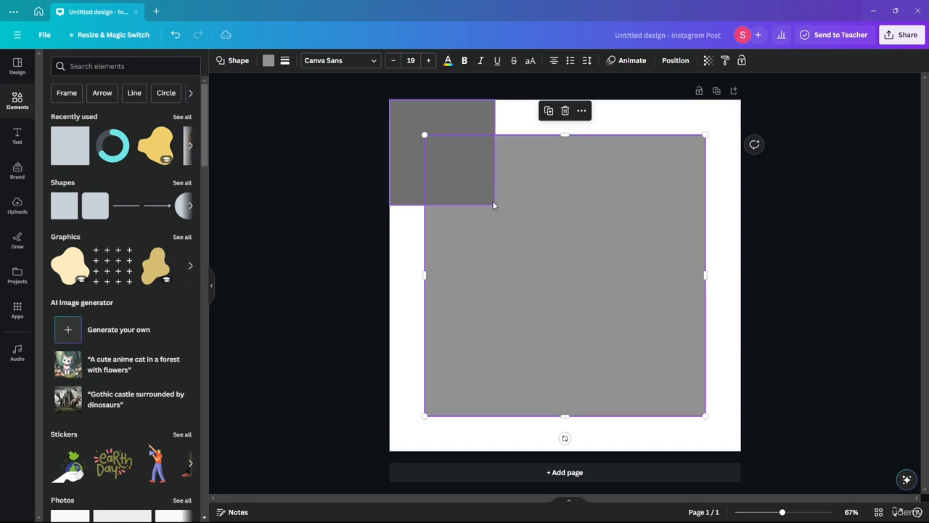
click(402, 117)
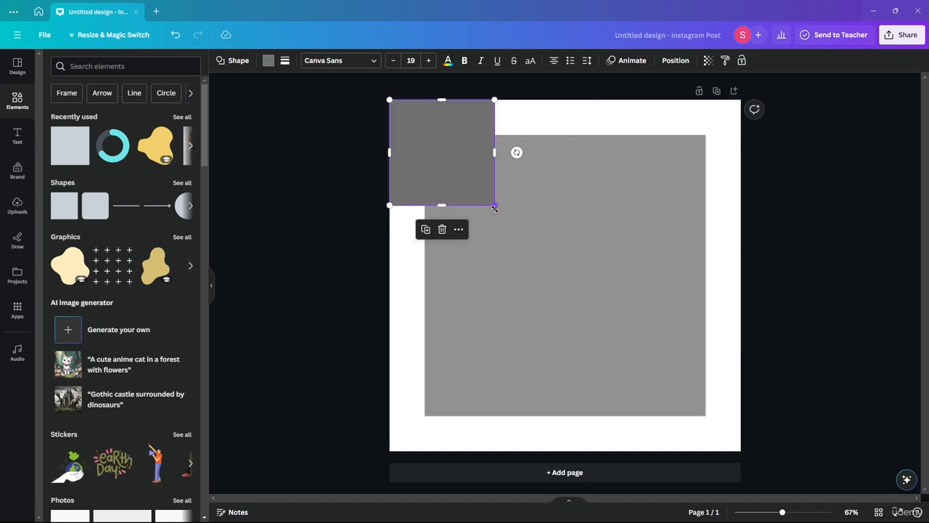
drag(490, 206, 741, 452)
double_click(637, 277)
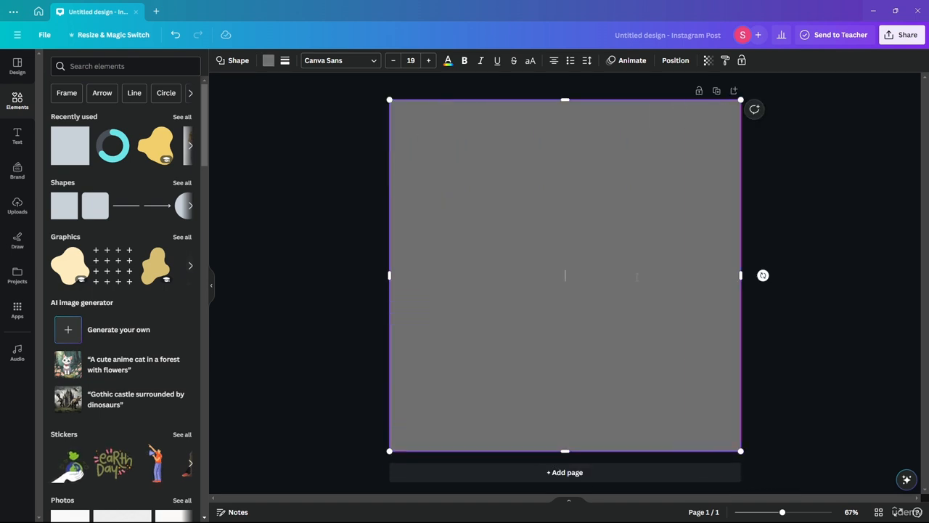
Send the full-page square to the back, behind the smaller square, and fill it with black.
right_click(646, 223)
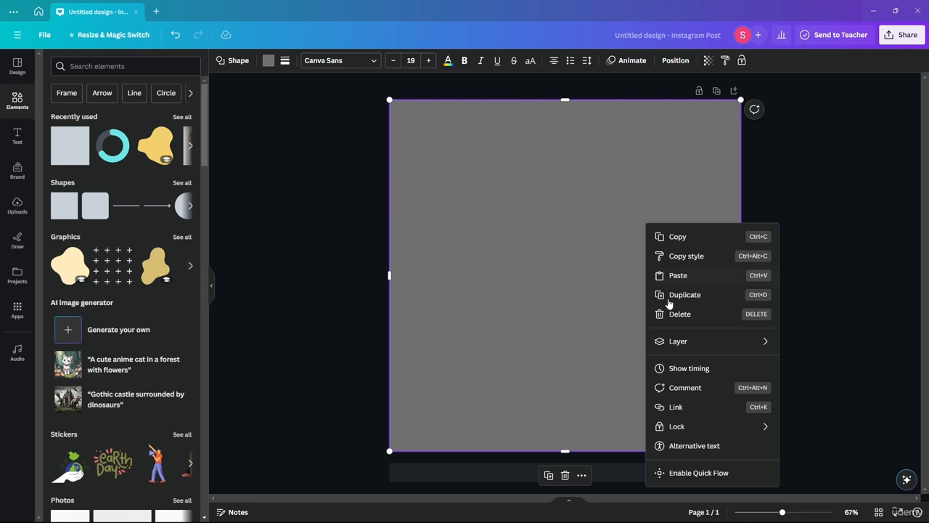
mouse_move(695, 343)
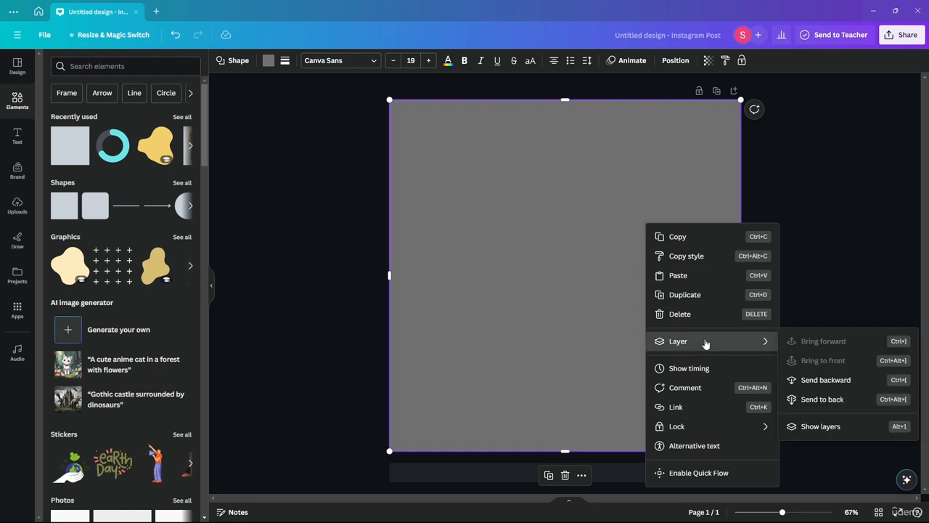
click(822, 401)
click(339, 203)
click(411, 183)
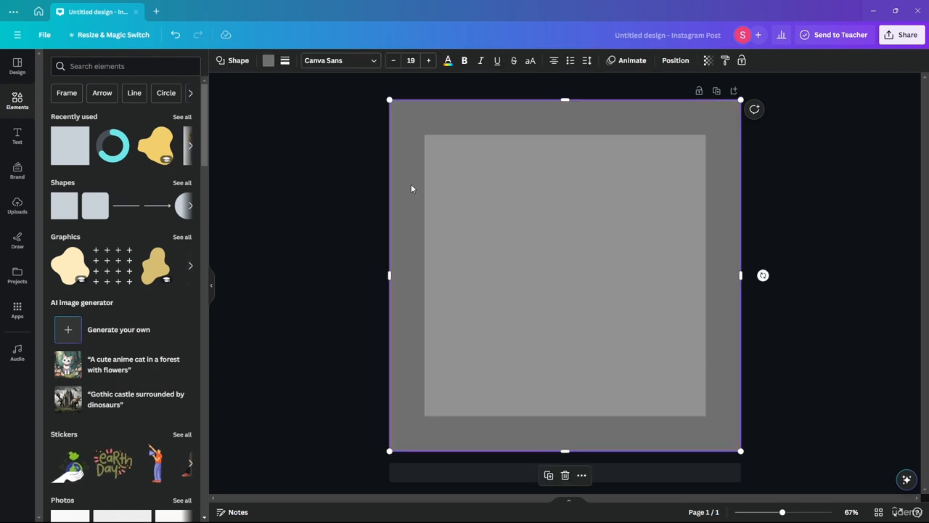
click(268, 60)
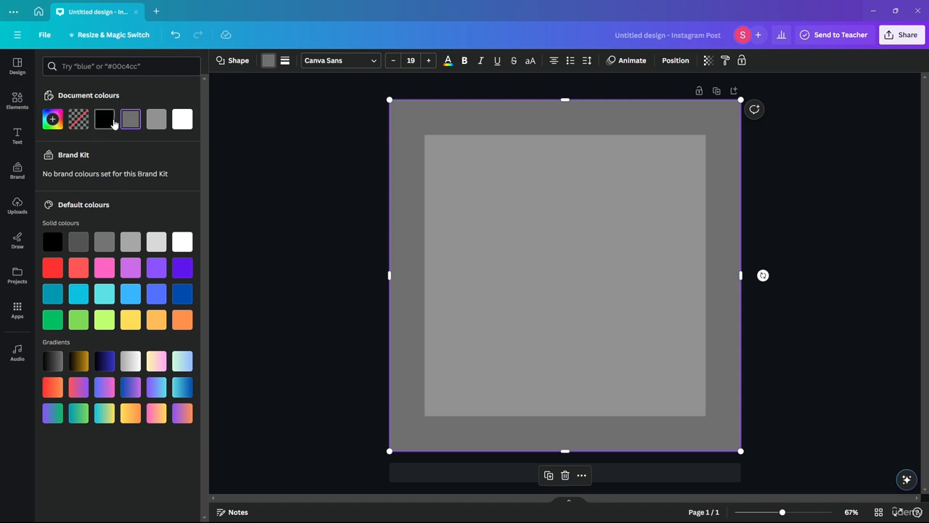
click(104, 119)
Fill the inner square with white.
click(502, 217)
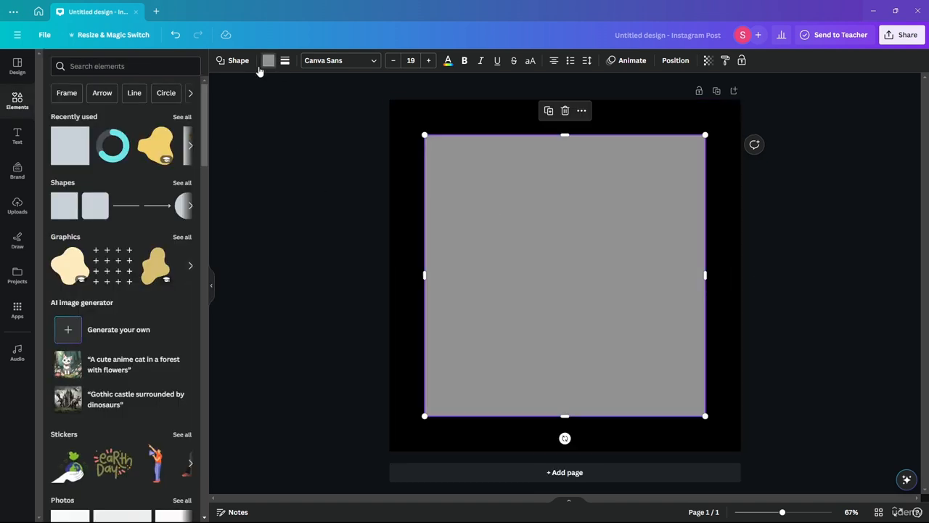
click(268, 60)
click(157, 119)
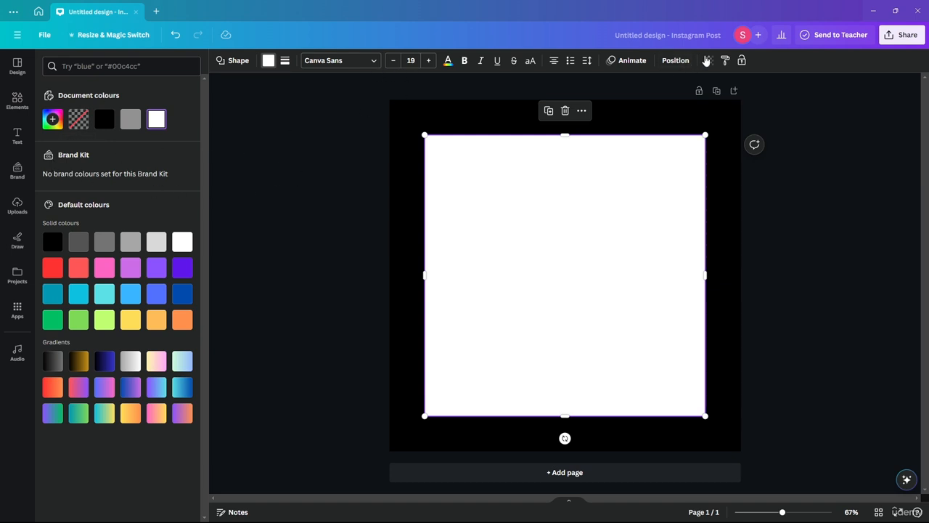
Set the inner square's transparency to 40 and deselect it.
click(706, 60)
drag(705, 99, 654, 100)
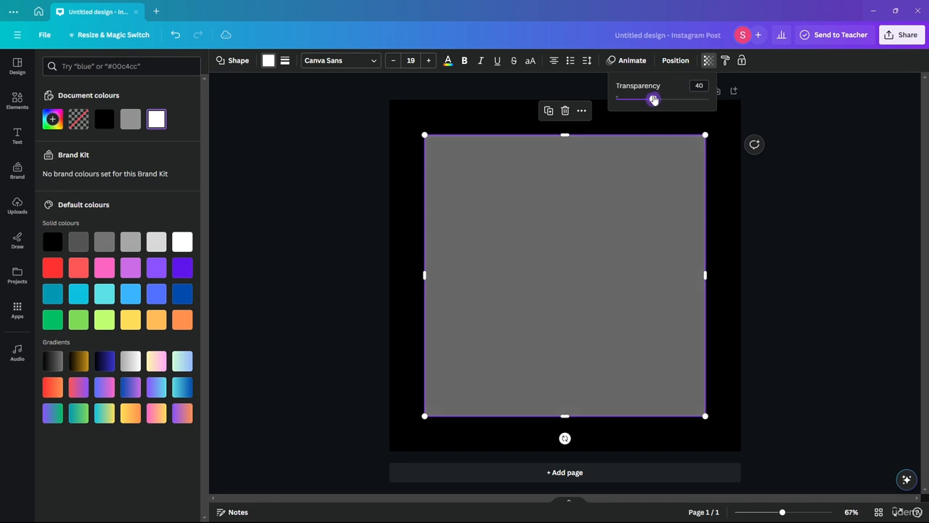
click(821, 193)
click(821, 193)
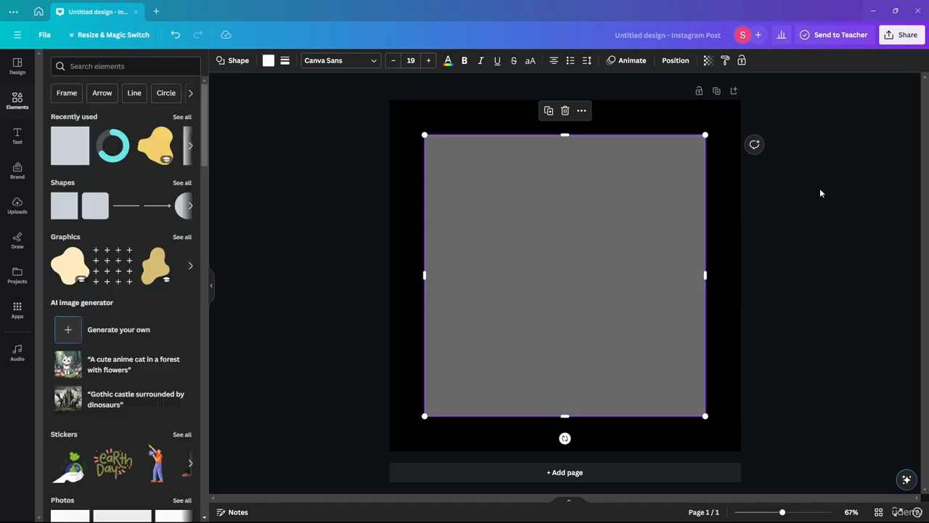
click(280, 235)
drag(284, 137, 496, 261)
click(334, 226)
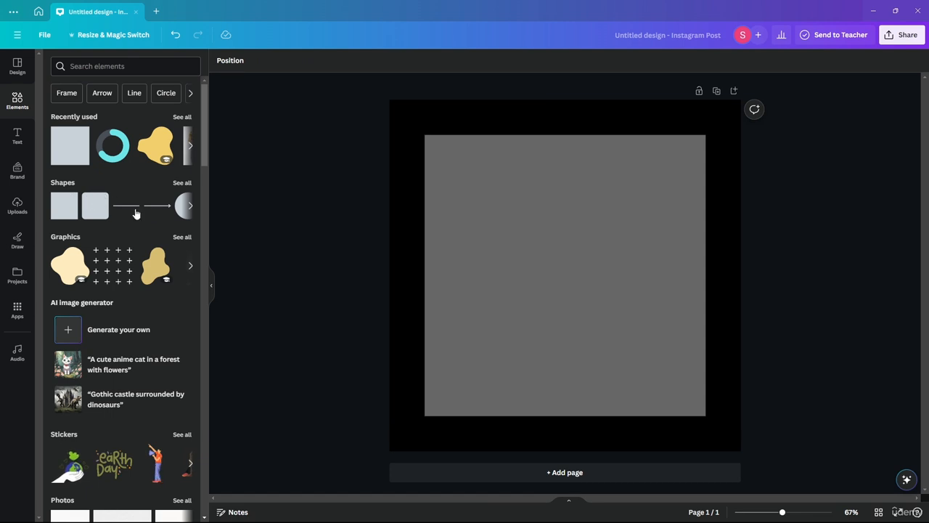
Add horizontal lines along the inner square's upper and lower edges, extending the upper to the page's right edge and the lower to its left.
drag(130, 208, 464, 133)
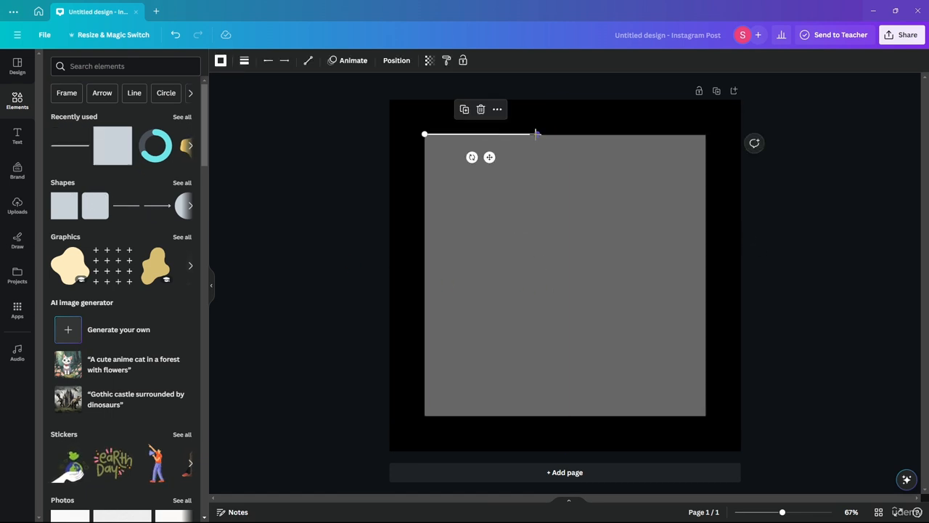
drag(536, 133, 741, 133)
click(827, 219)
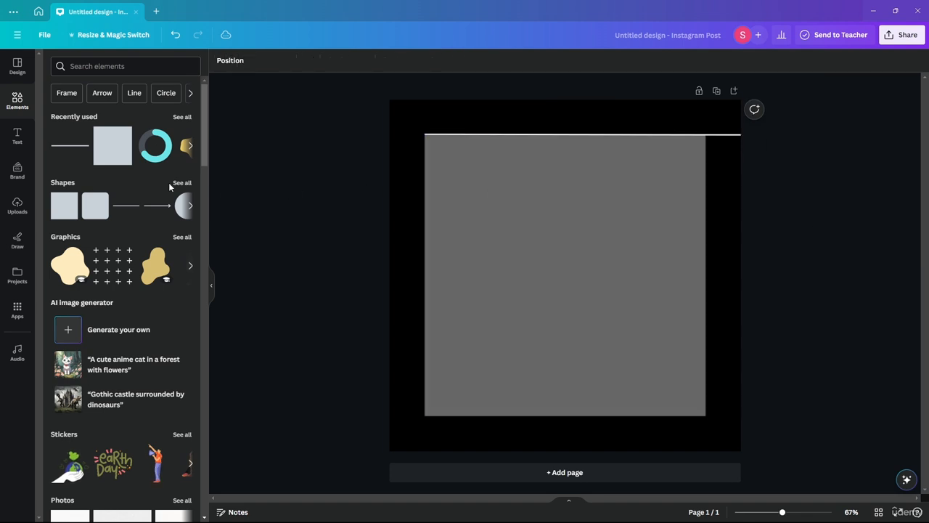
drag(135, 210, 390, 415)
click(280, 321)
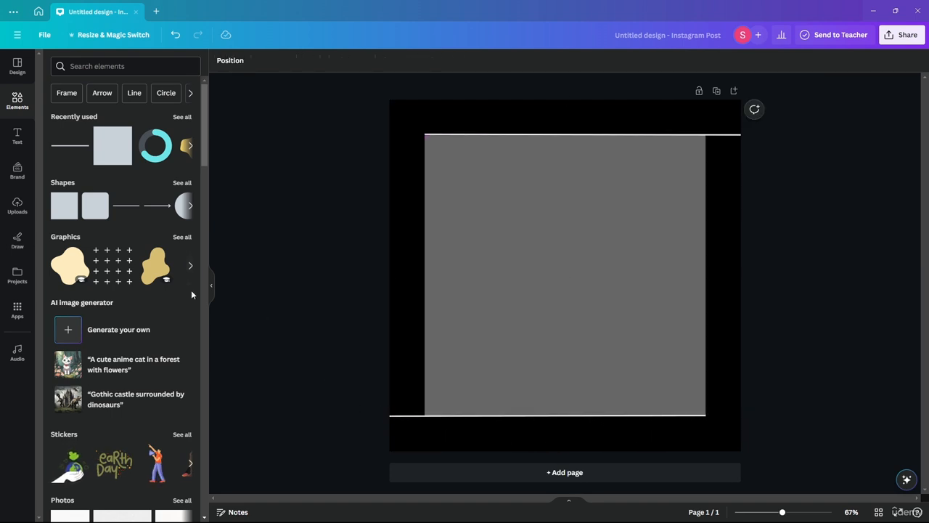
click(523, 218)
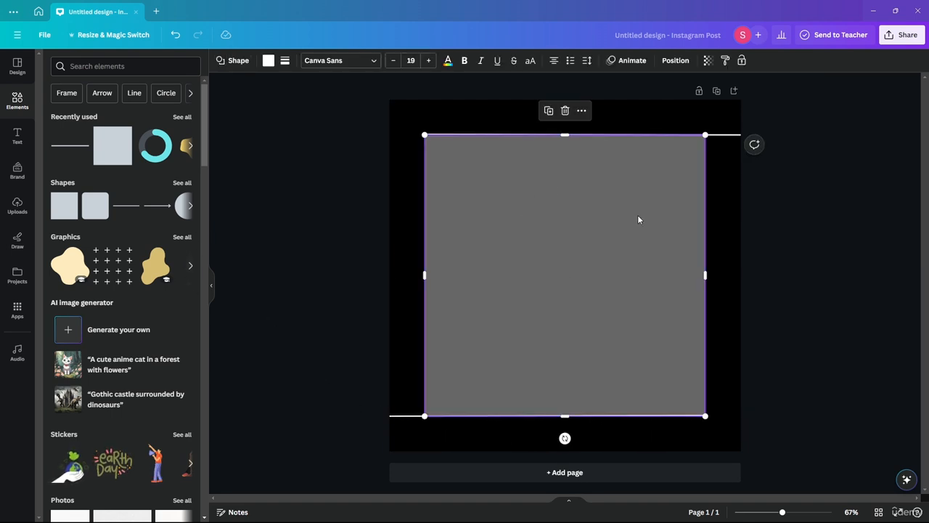
mouse_move(523, 238)
mouse_down()
mouse_move(796, 270)
mouse_move(859, 384)
mouse_move(755, 322)
mouse_move(523, 240)
mouse_up()
click(263, 155)
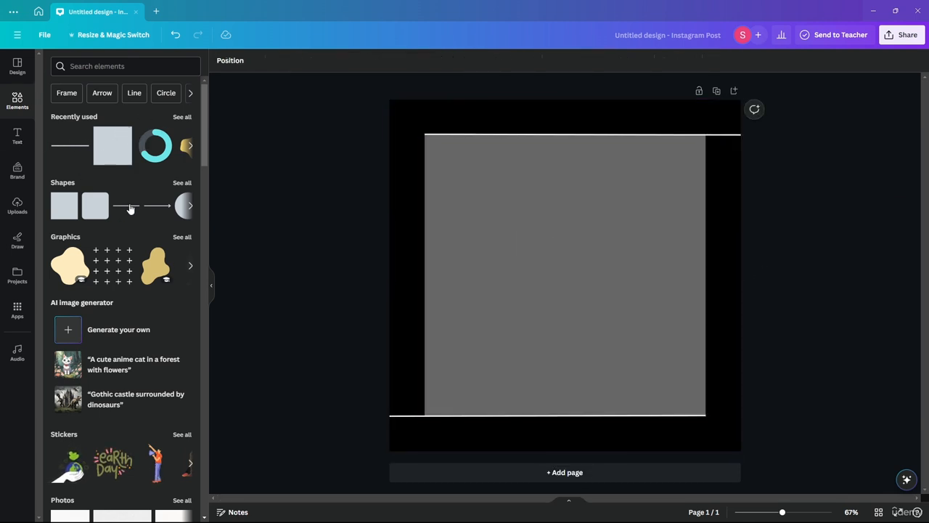
Add a vertical line along the inner square's left edge, running from the page's upper edge down to the lower horizontal line.
drag(130, 209, 502, 230)
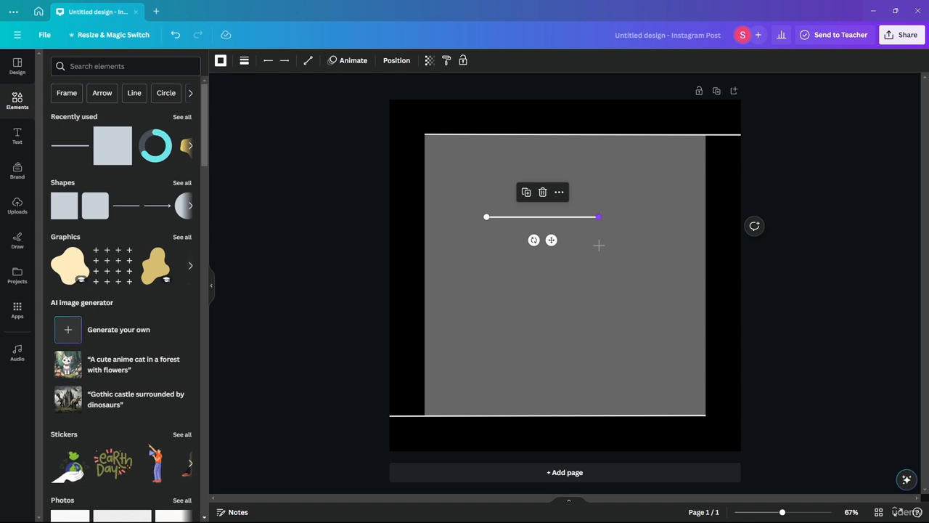
drag(599, 216, 424, 307)
drag(486, 217, 425, 100)
drag(424, 306, 419, 415)
click(283, 255)
Add a vertical line along the inner square's right edge, running from the upper horizontal line to the page's lower edge.
drag(133, 216, 712, 136)
drag(689, 316, 706, 448)
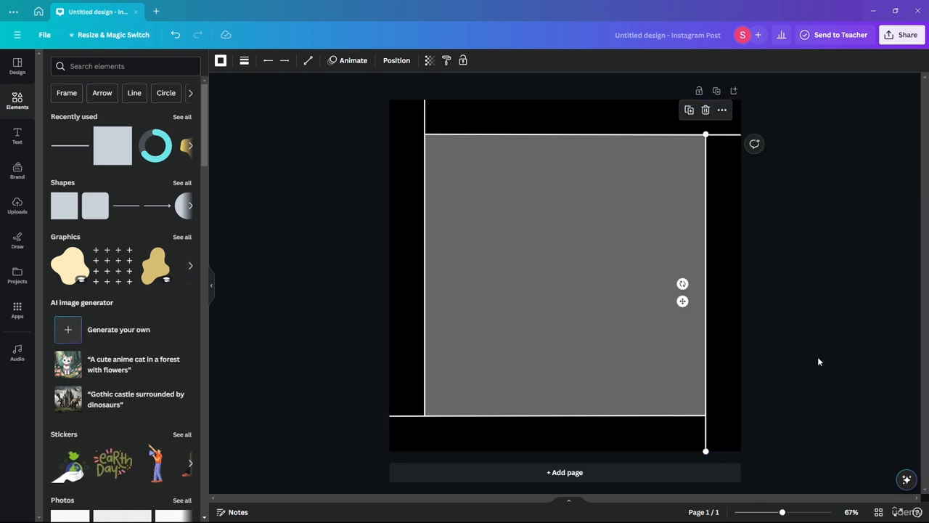
click(818, 349)
Remove the semi-transparent inner square, leaving only the four margin lines on the black background.
drag(586, 236, 554, 220)
click(359, 175)
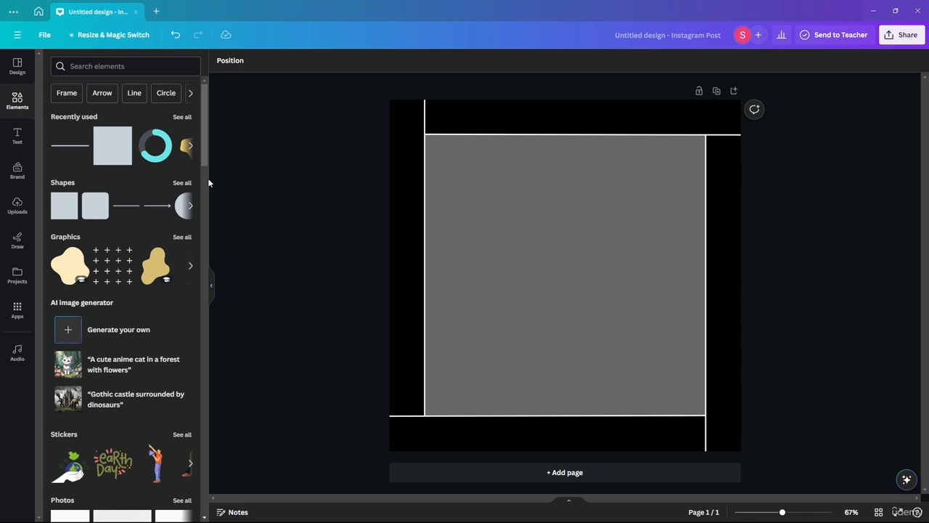
drag(588, 199, 873, 251)
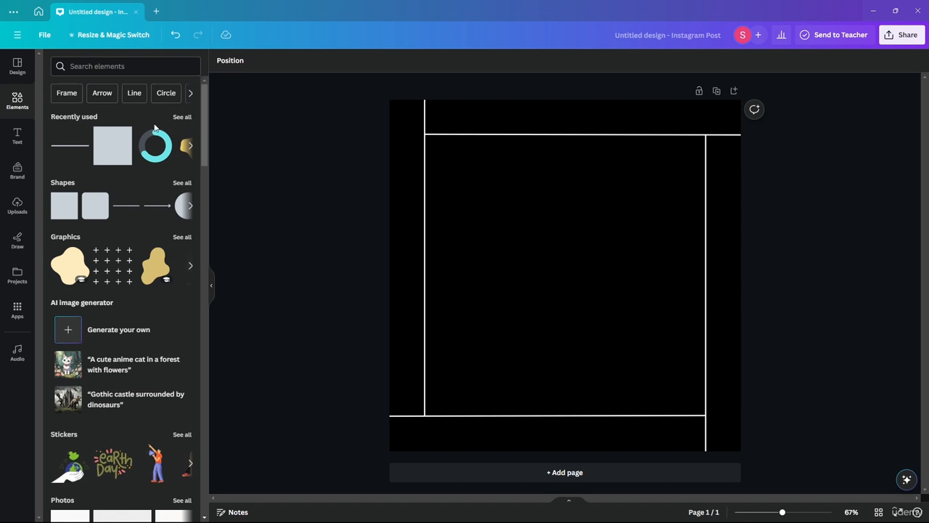
Try placing a light grey square inside the margin lines, then move it off the page and remove it.
drag(64, 206, 486, 249)
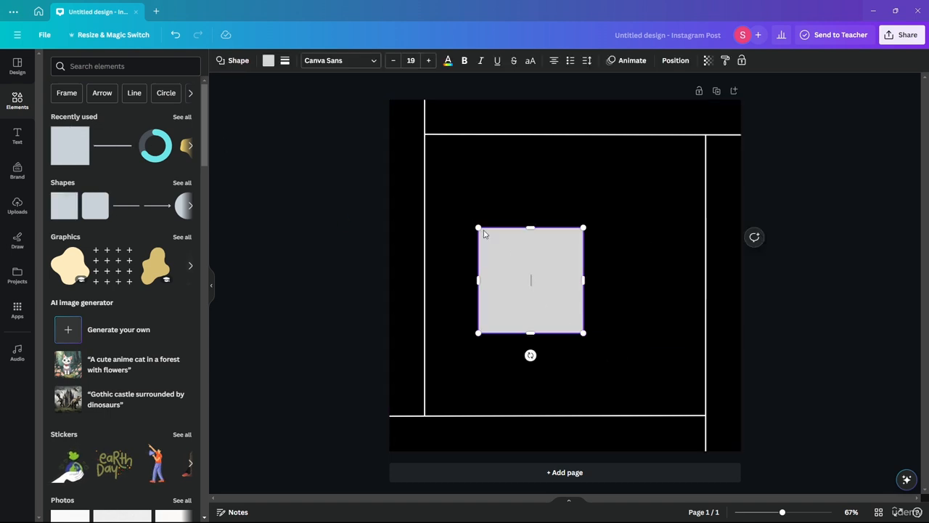
click(630, 275)
click(535, 270)
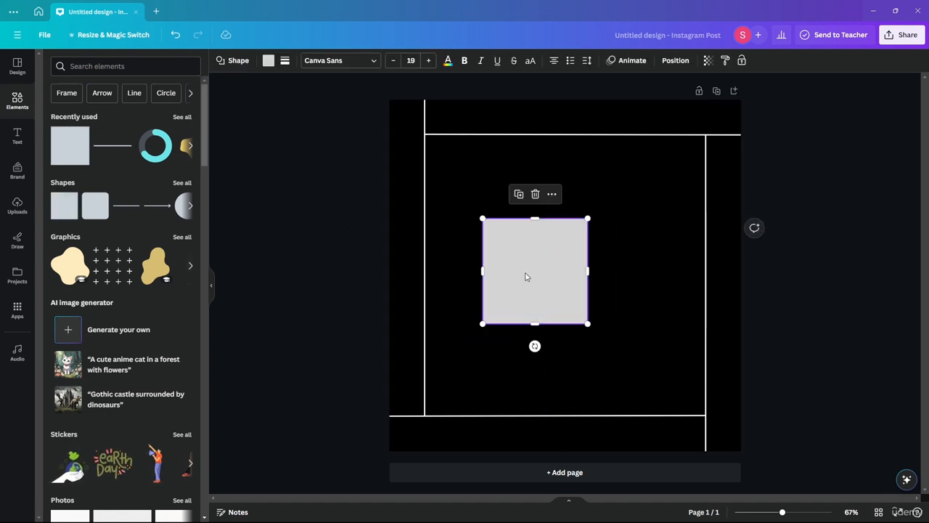
drag(525, 276, 776, 263)
drag(790, 216, 822, 345)
drag(844, 172, 847, 205)
drag(889, 181, 788, 370)
drag(850, 172, 767, 341)
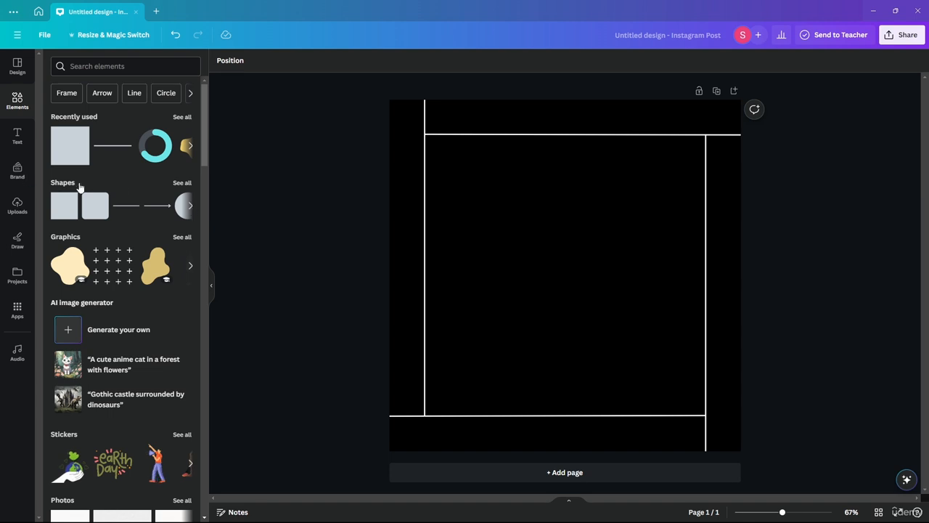
Browse the full shapes collection and add the vertical banner shape with a notched lower edge to the page.
click(186, 187)
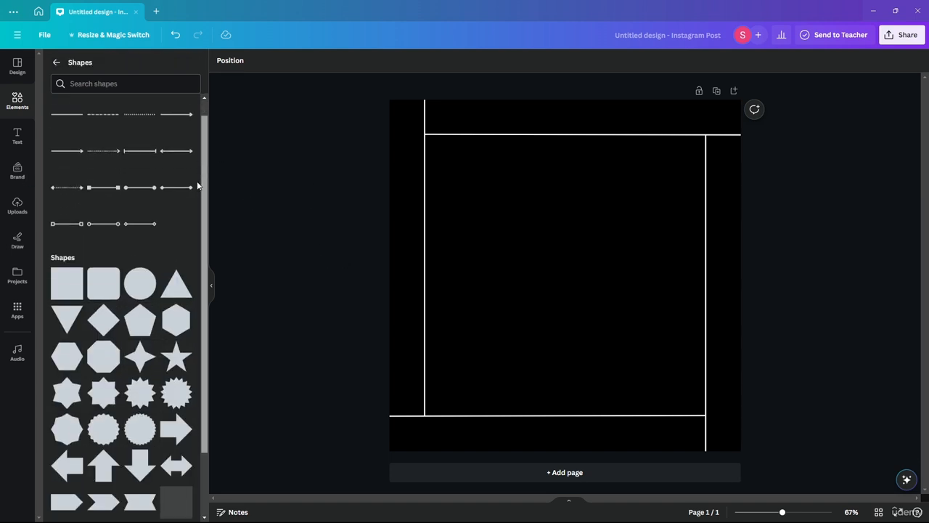
scroll(199, 218, down, 2)
drag(200, 248, 204, 330)
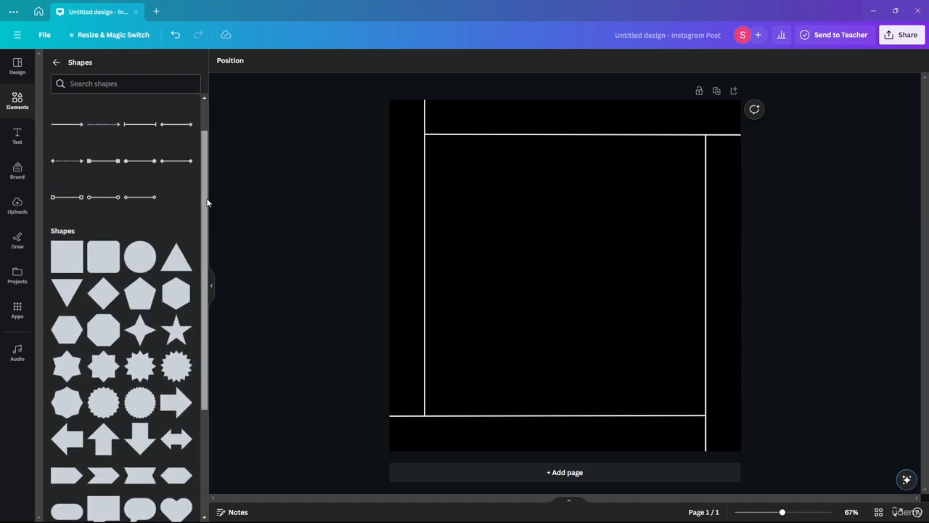
drag(187, 380, 497, 285)
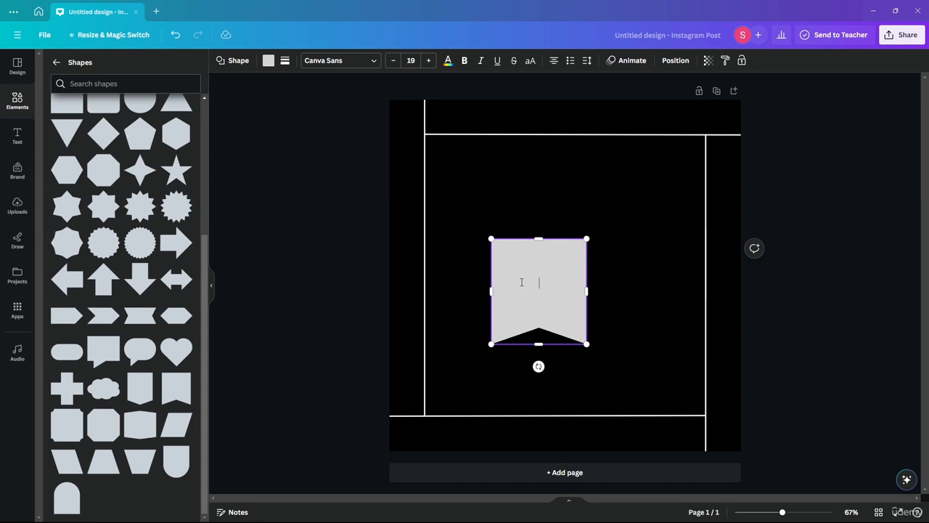
Enlarge the notched banner shape and reposition it near the centre of the area inside the margin lines.
drag(492, 239, 511, 231)
drag(488, 237, 447, 246)
drag(533, 283, 556, 254)
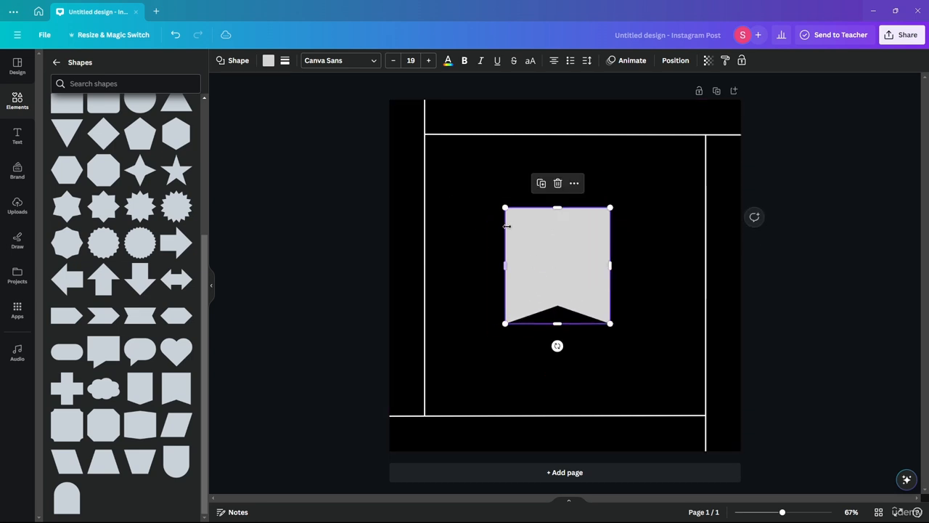
drag(505, 208, 448, 273)
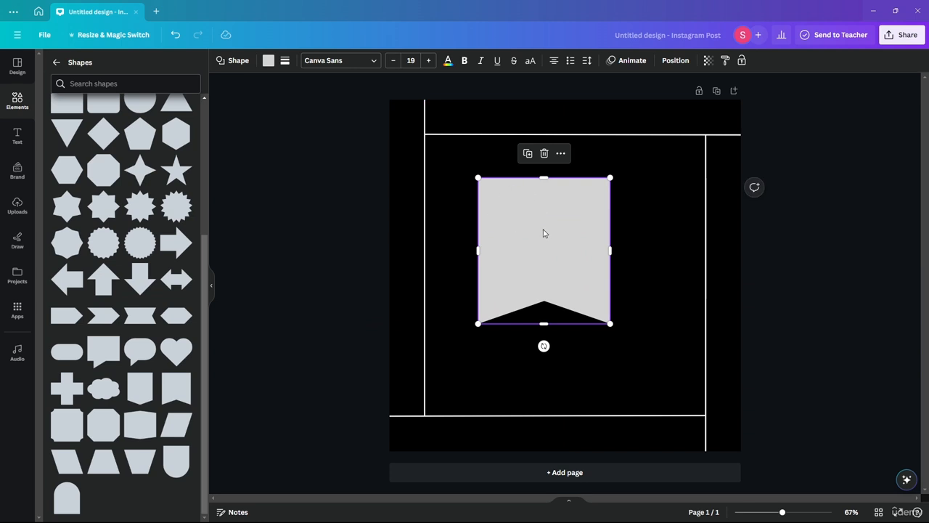
drag(543, 233, 549, 258)
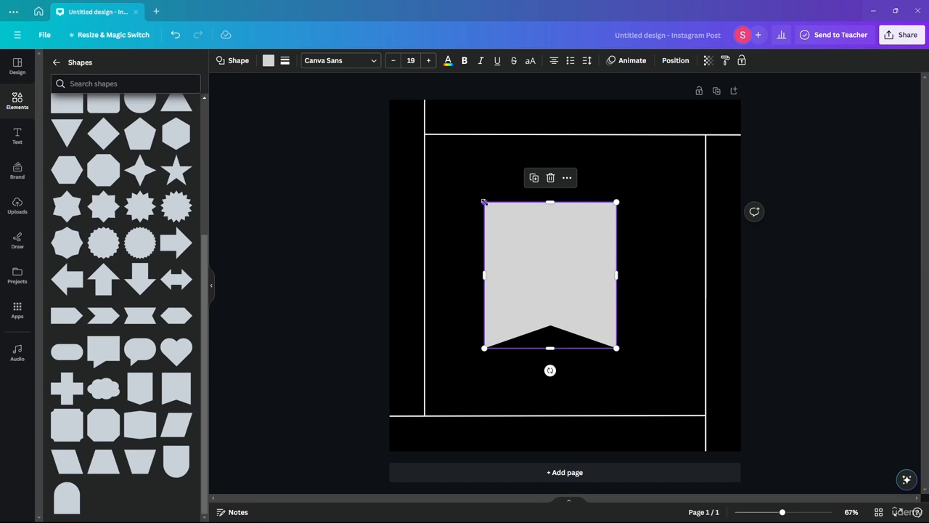
Narrow the banner, centre it, and stretch it vertically from the upper margin line to the lower one.
drag(482, 200, 496, 276)
drag(544, 321, 544, 387)
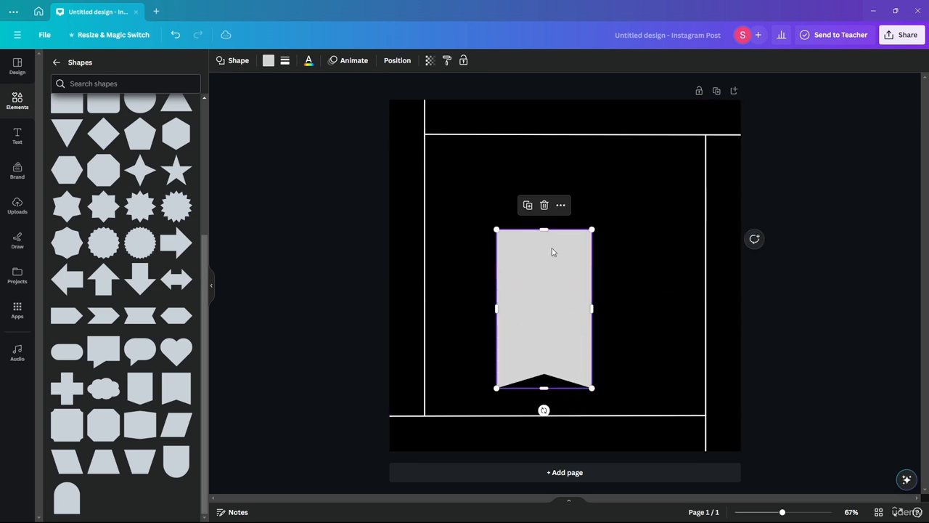
drag(541, 230, 544, 165)
drag(549, 276, 573, 245)
drag(559, 359, 563, 415)
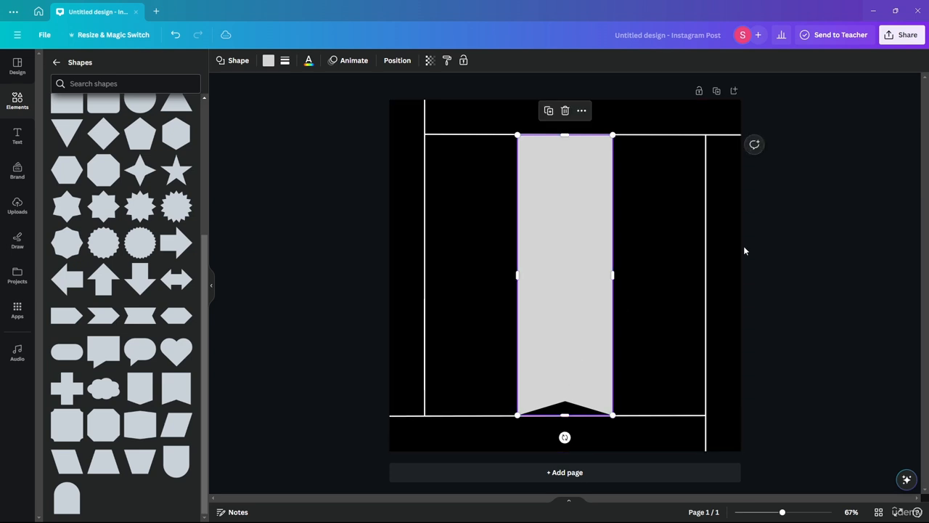
click(741, 258)
Fill the banner with solid red from the default colours, and leave it selected.
click(574, 169)
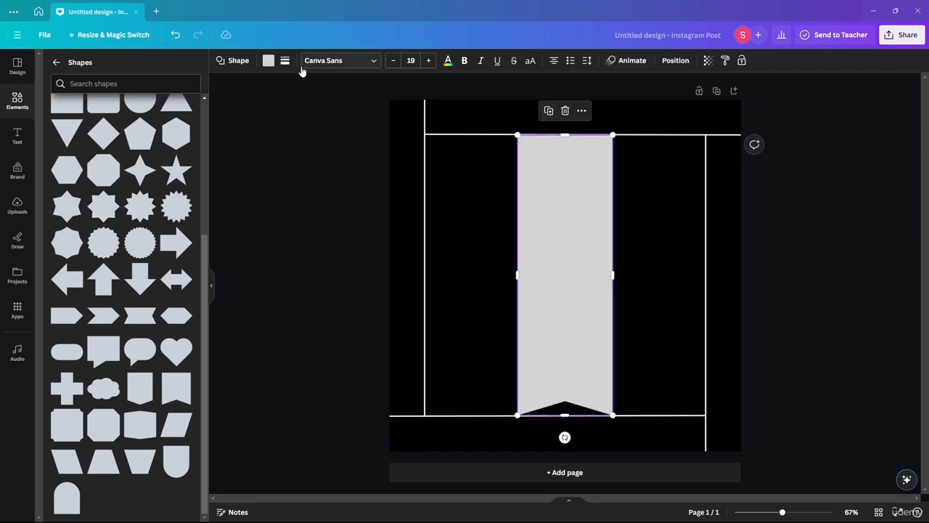
click(268, 62)
click(61, 272)
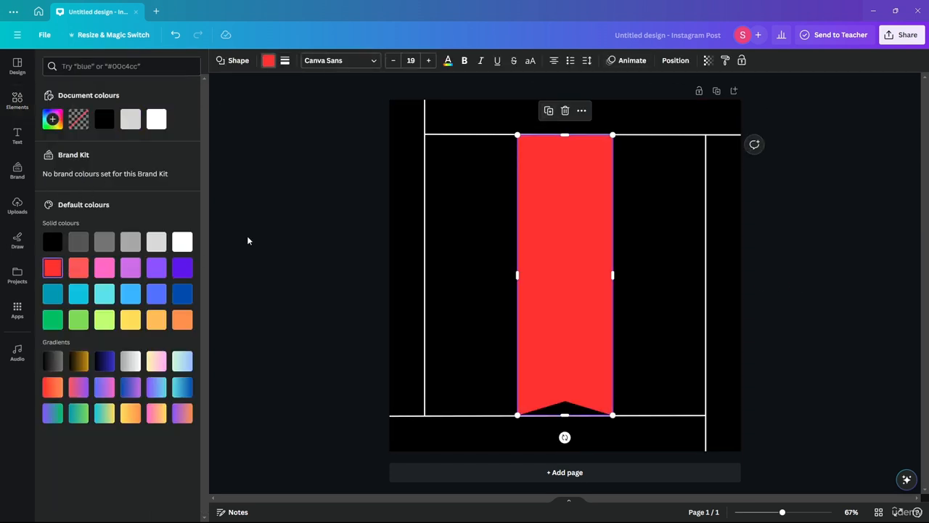
click(566, 225)
click(268, 204)
click(546, 186)
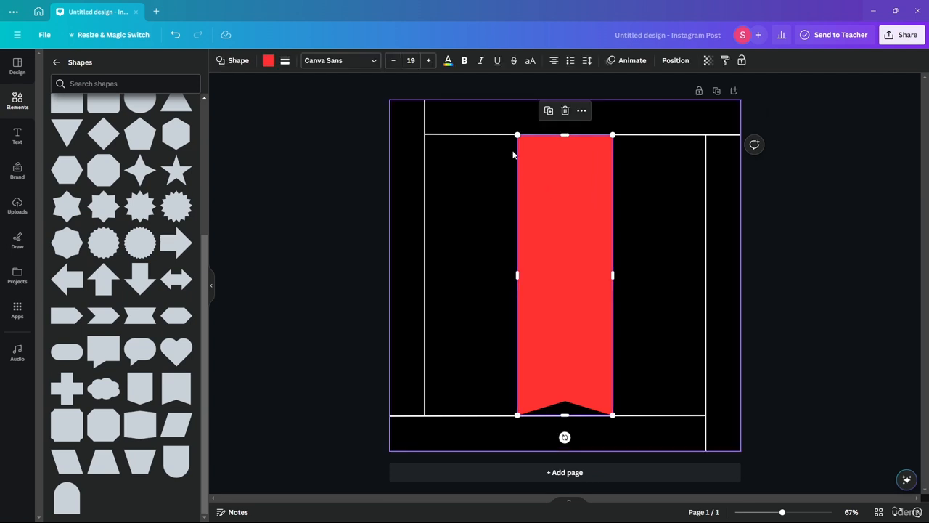
Align the banner's upper edge with the upper margin line and shorten it from below to roughly two thirds of the page height.
drag(564, 138, 565, 134)
drag(566, 414, 565, 334)
click(621, 245)
click(565, 213)
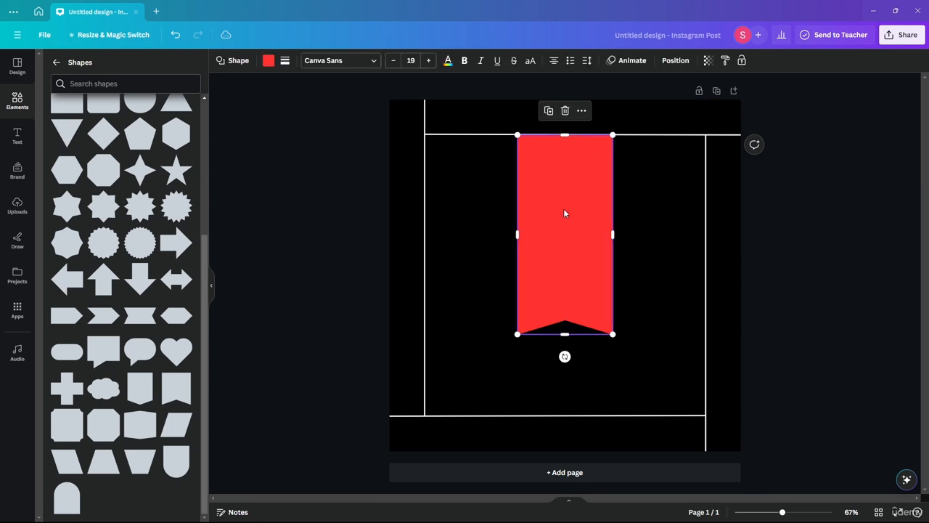
Set the banner's transparency to 20.
click(709, 61)
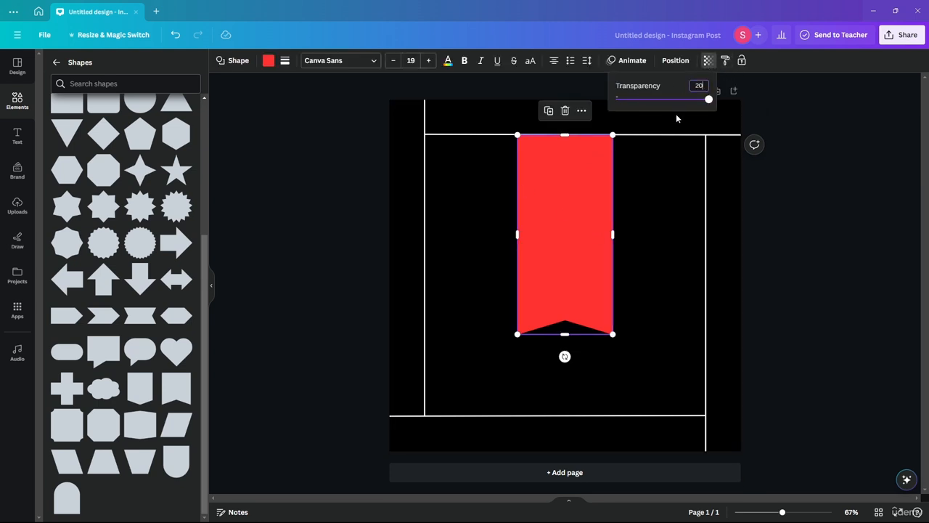
key(Return)
click(260, 201)
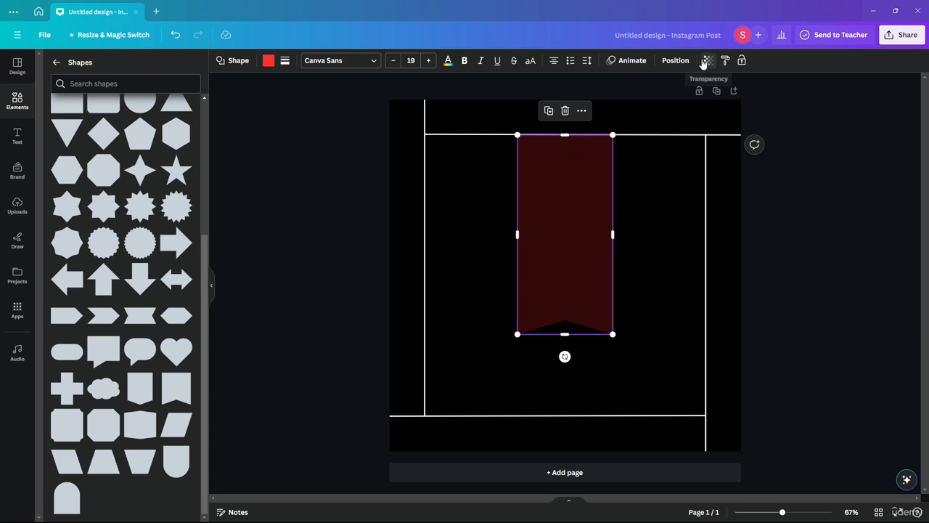
Change the banner's document red to a purer, fully saturated red using the colour picker.
click(269, 61)
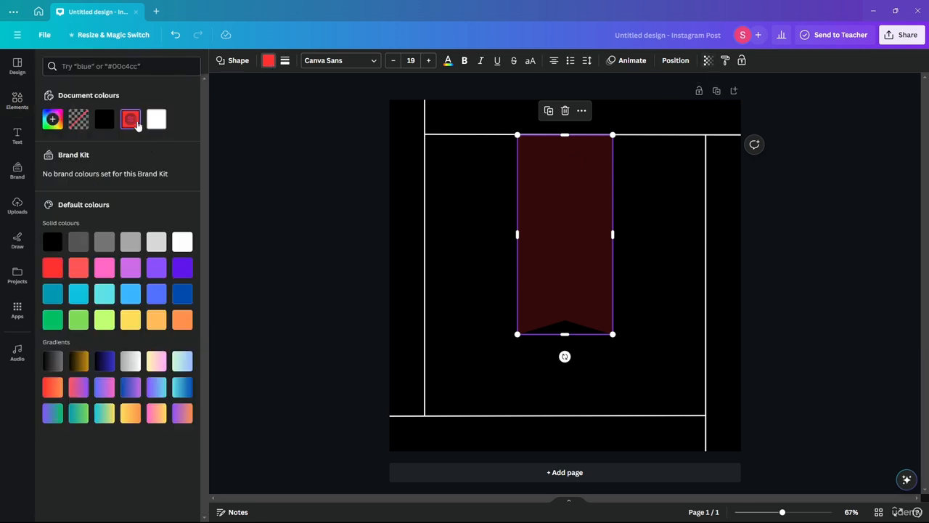
click(135, 123)
drag(155, 169, 206, 156)
click(268, 175)
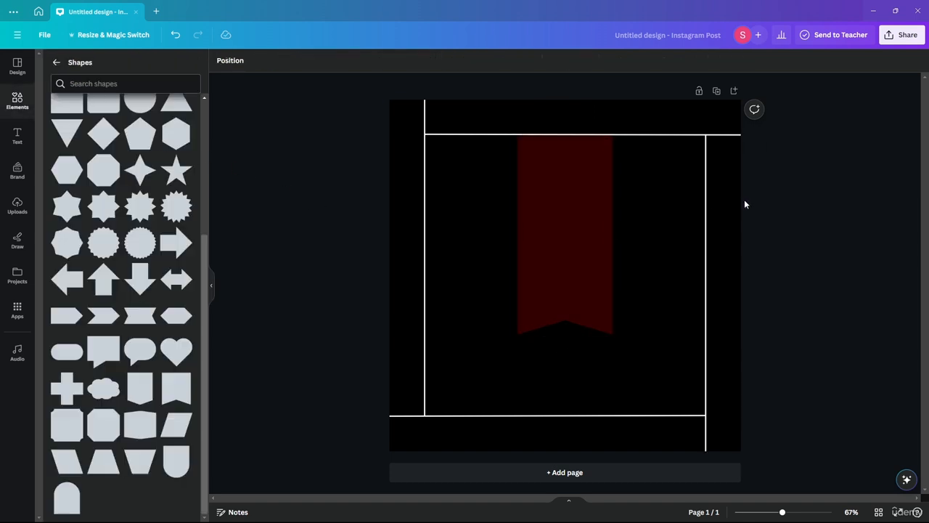
Duplicate the translucent banner and stack the copy exactly over the original.
click(557, 205)
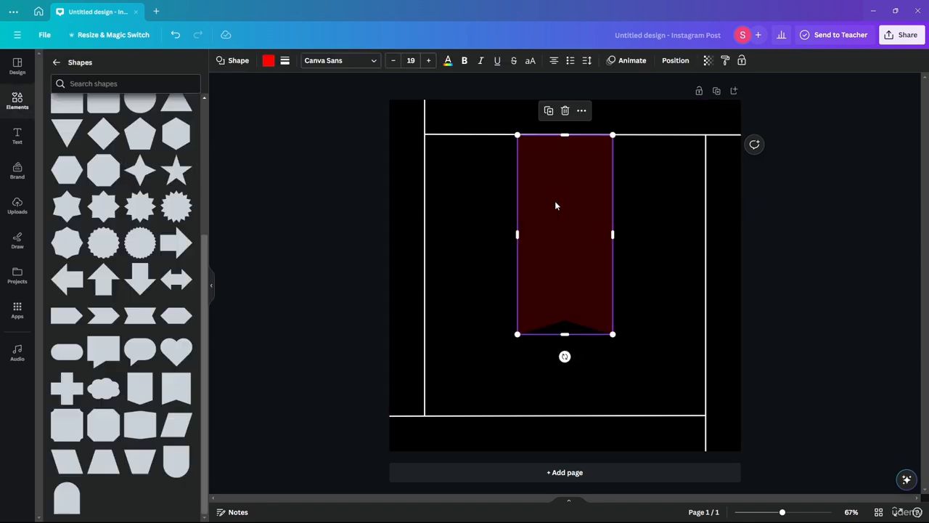
drag(550, 201, 548, 228)
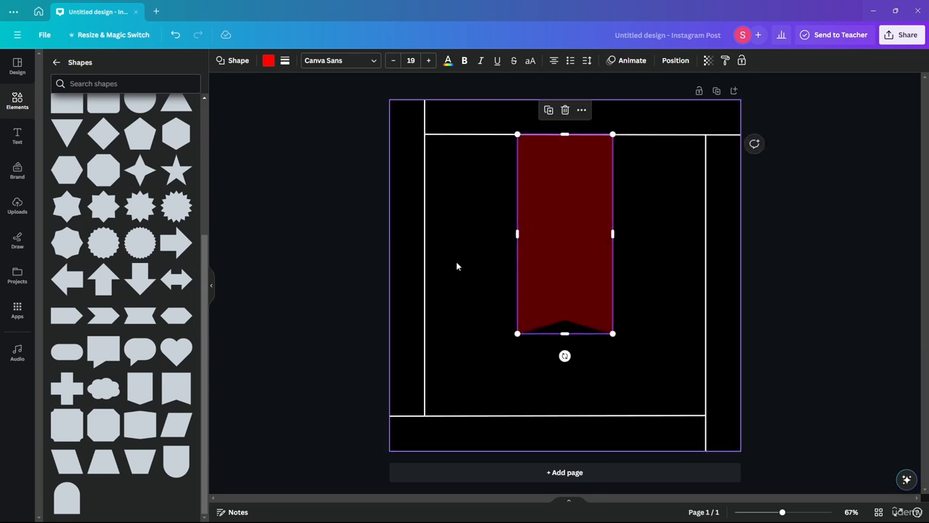
click(305, 228)
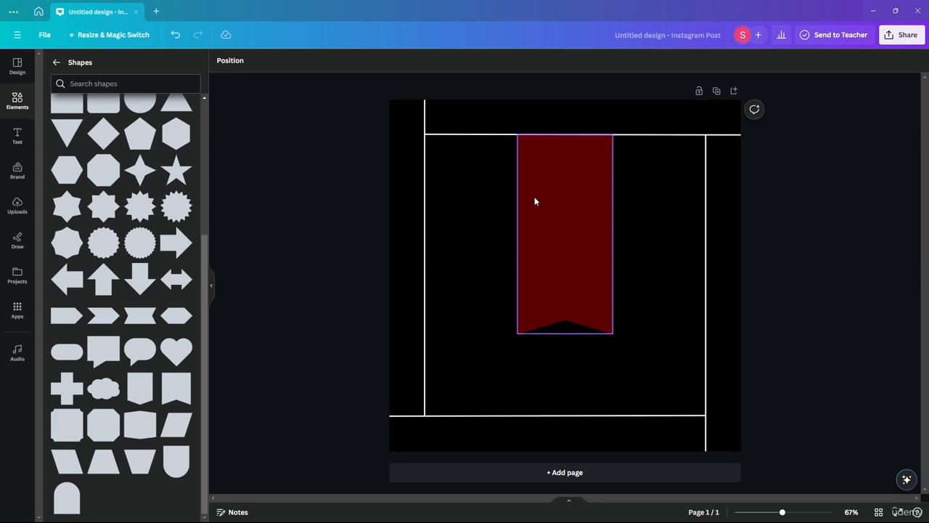
Move both stacked banners up so their upper edges meet the page's upper edge, keeping them aligned and centred.
click(546, 228)
drag(546, 227, 545, 191)
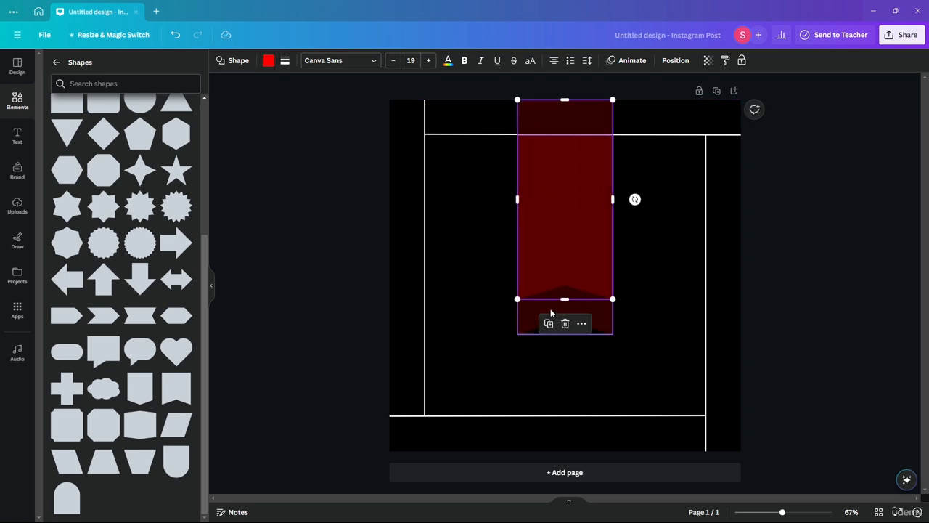
drag(552, 313, 549, 274)
click(266, 239)
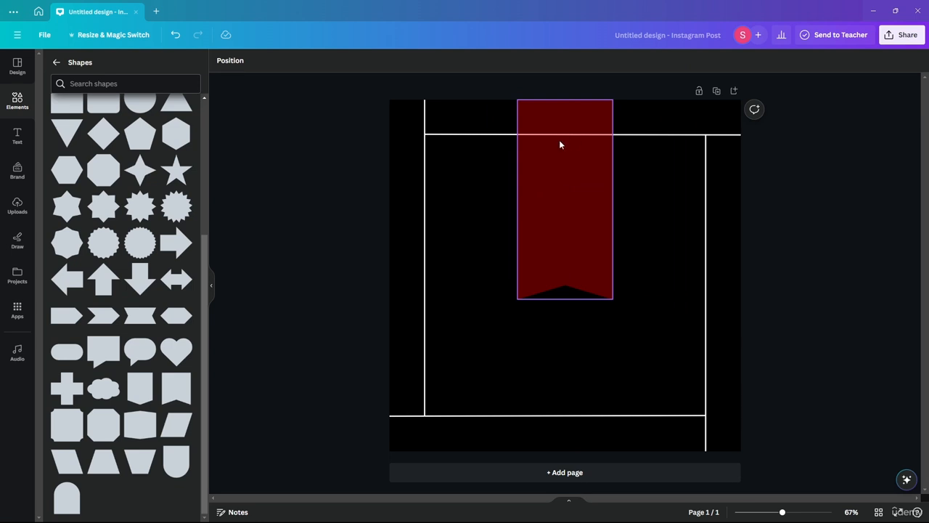
Send the topmost of the two stacked banners one layer backward.
ctrl+scroll(560, 144, up, 5)
ctrl+scroll(513, 126, down, 6)
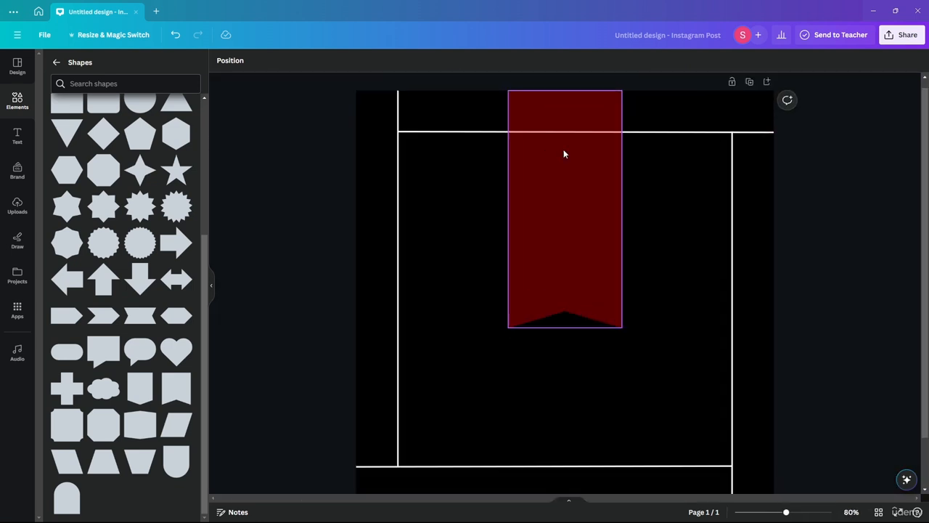
ctrl+scroll(563, 154, up, 3)
click(568, 216)
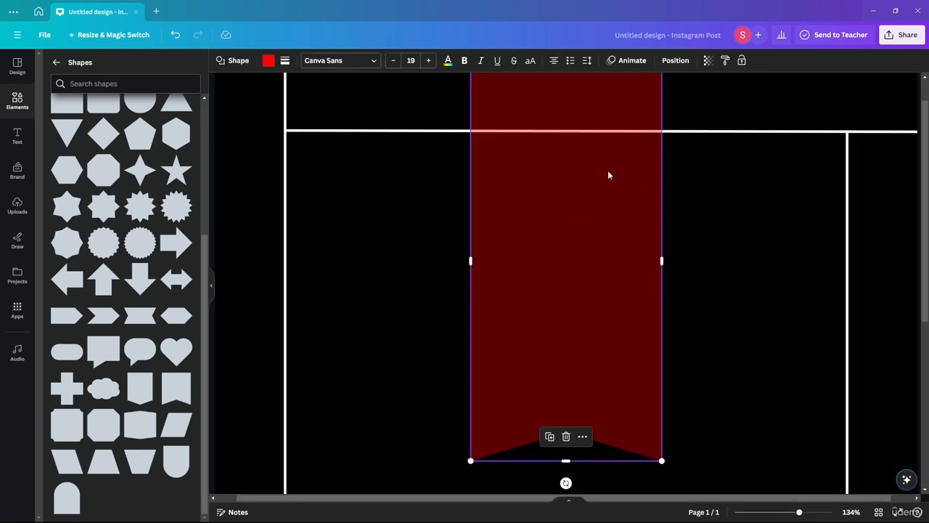
right_click(598, 198)
mouse_move(664, 326)
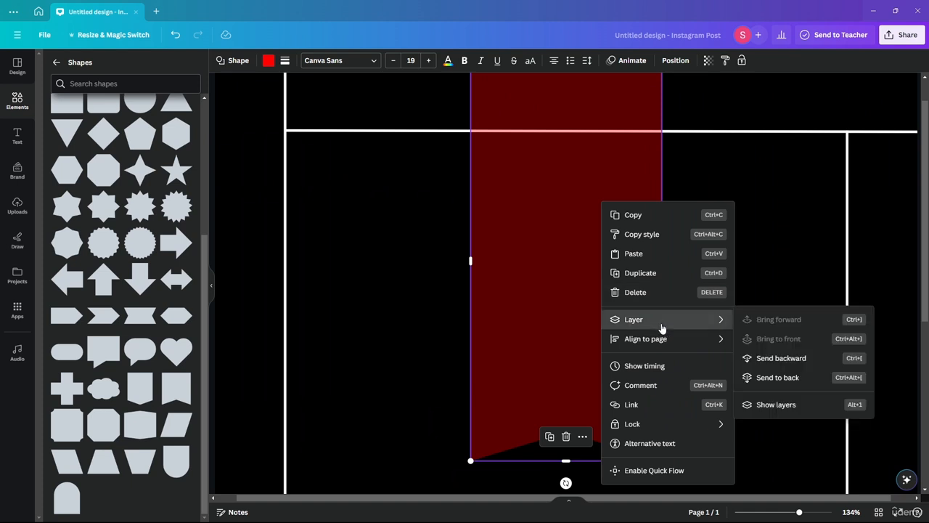
click(831, 360)
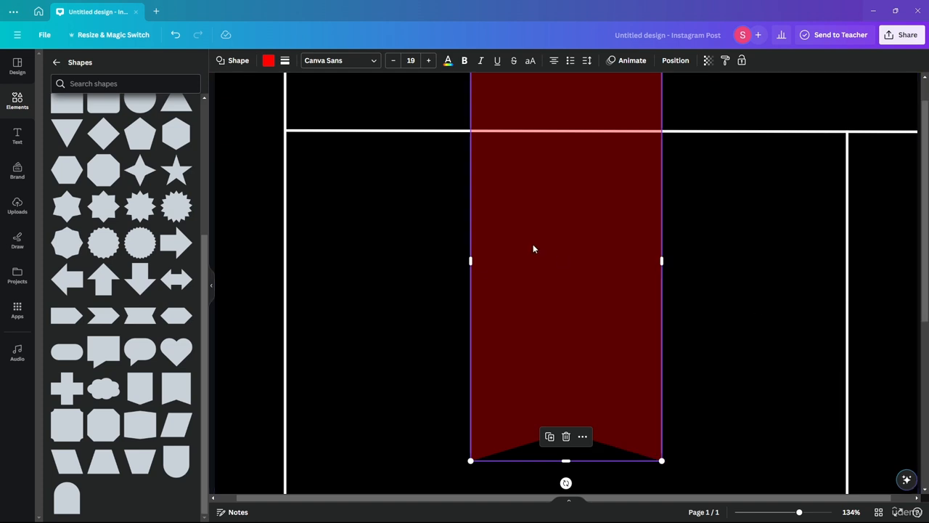
Reselect the topmost object in the banner stack and send it one layer backward, repeating this six times.
right_click(533, 242)
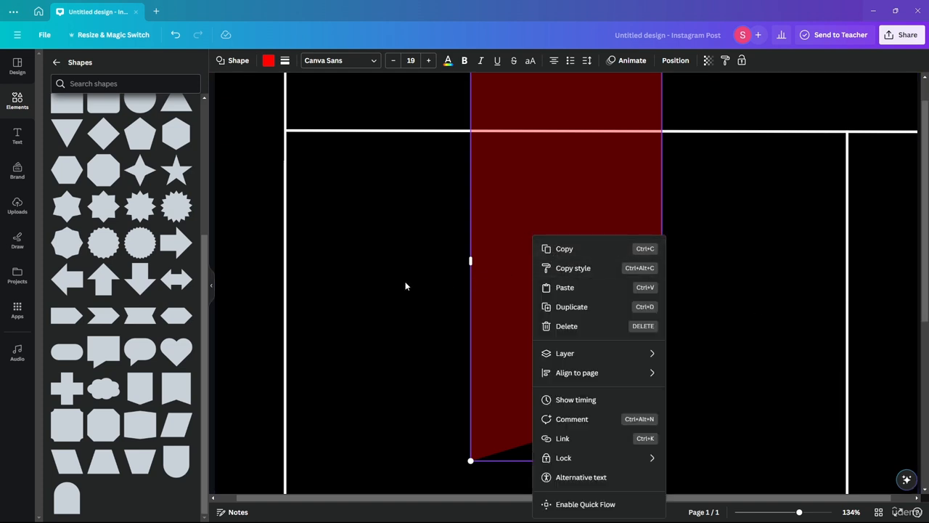
click(382, 278)
click(380, 277)
click(561, 324)
right_click(534, 296)
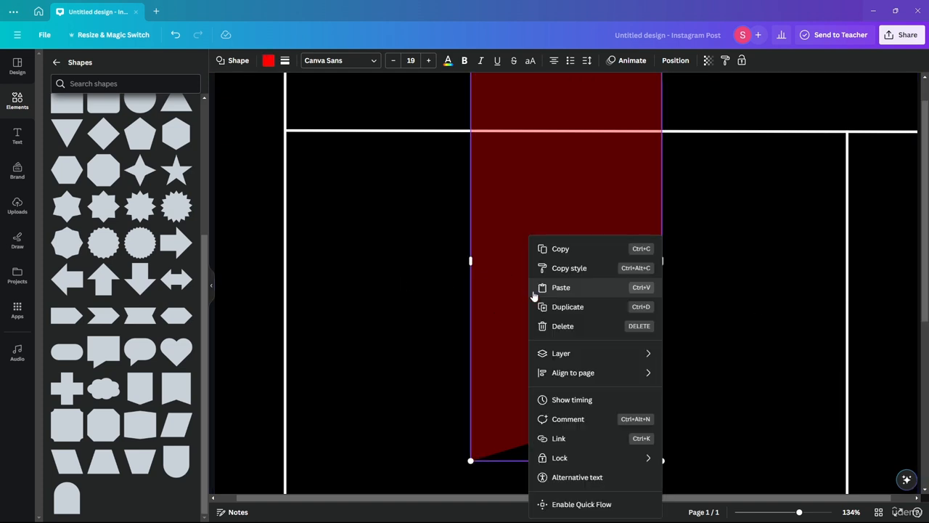
mouse_move(579, 356)
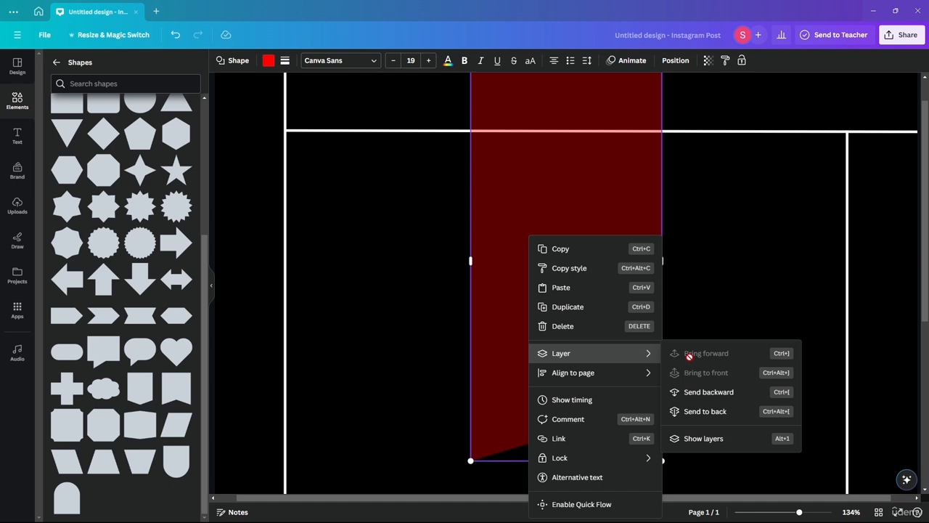
click(705, 392)
click(404, 276)
right_click(527, 287)
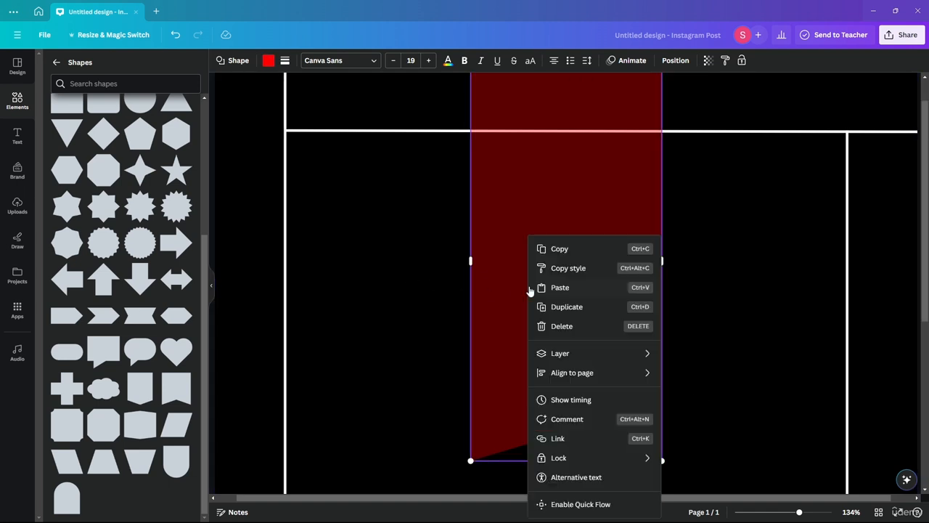
mouse_move(641, 363)
click(691, 392)
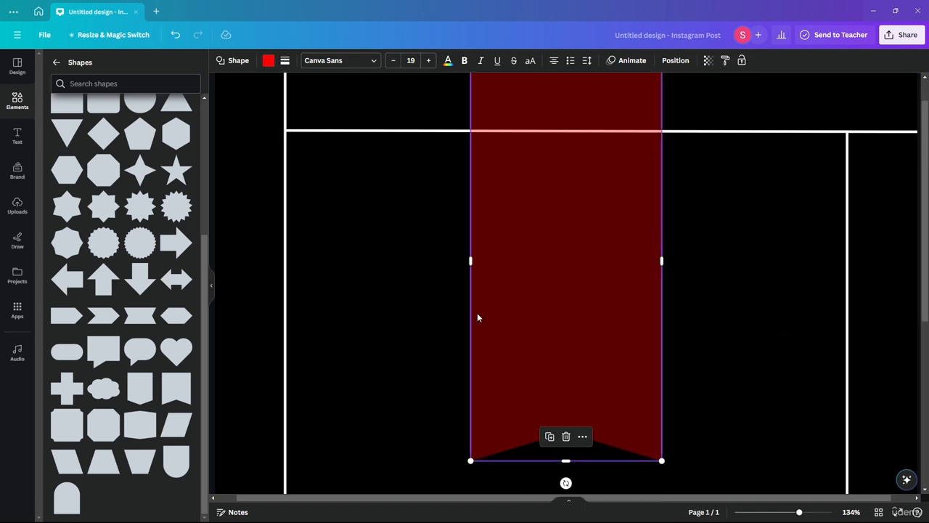
click(387, 303)
click(546, 297)
right_click(546, 297)
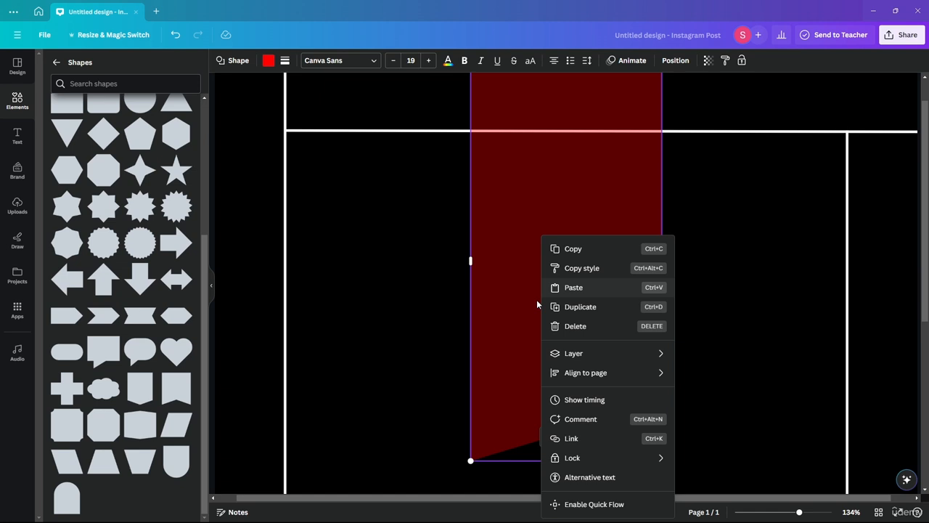
mouse_move(581, 353)
click(716, 397)
click(472, 273)
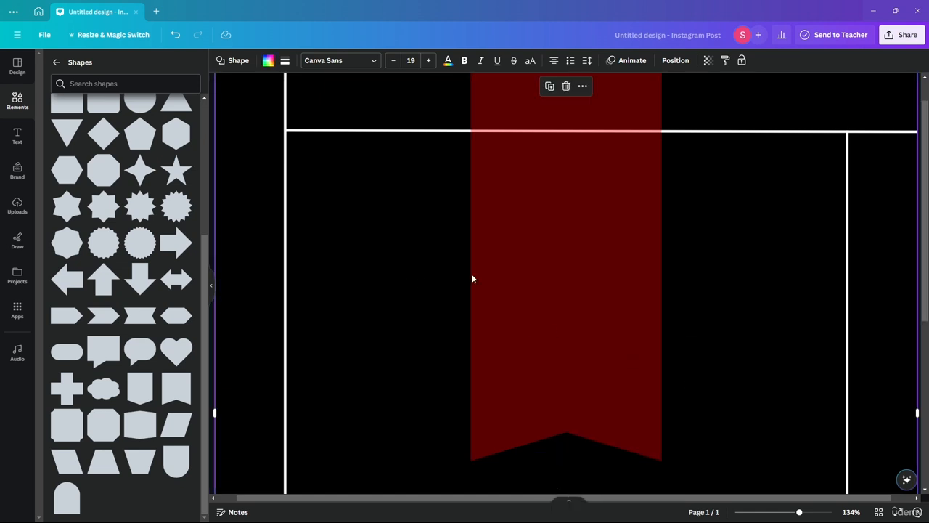
click(513, 271)
right_click(513, 271)
mouse_move(548, 361)
click(698, 392)
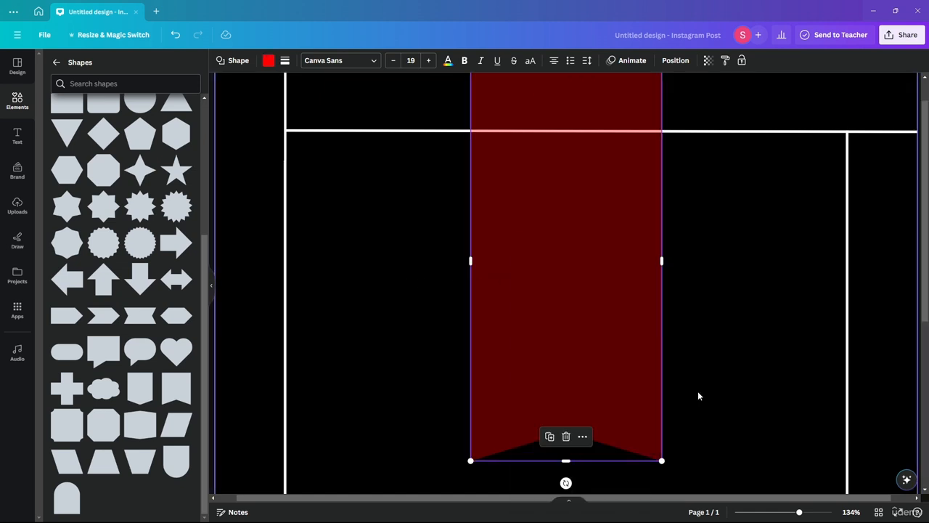
click(460, 212)
click(539, 258)
right_click(540, 260)
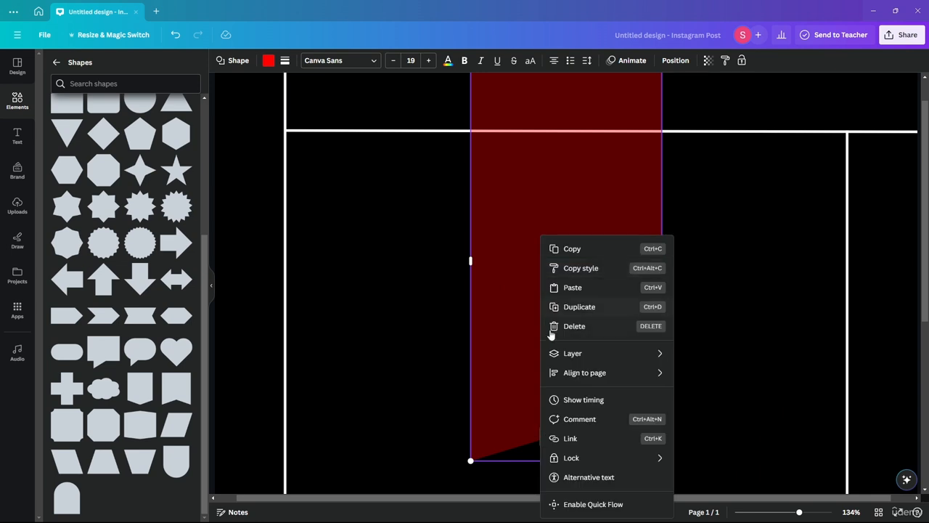
mouse_move(574, 353)
click(716, 392)
click(492, 299)
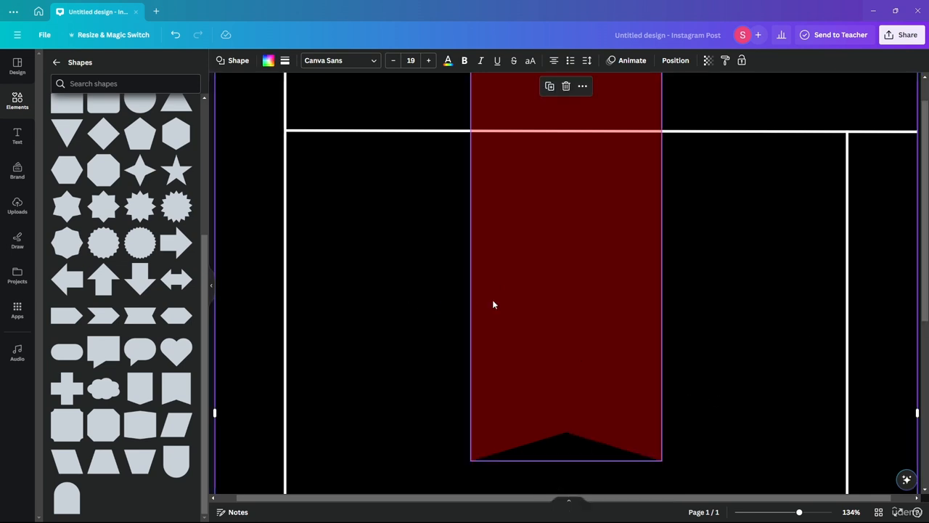
click(514, 299)
right_click(514, 299)
mouse_move(552, 353)
click(683, 390)
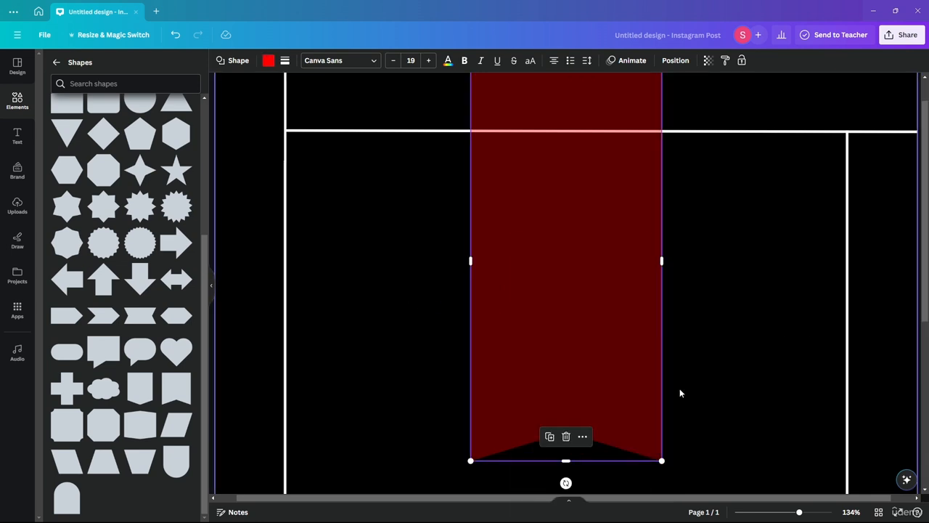
click(415, 293)
Separate the stacked banners, moving one over the left margin line and the other slightly right of centre.
click(532, 299)
drag(533, 298, 328, 286)
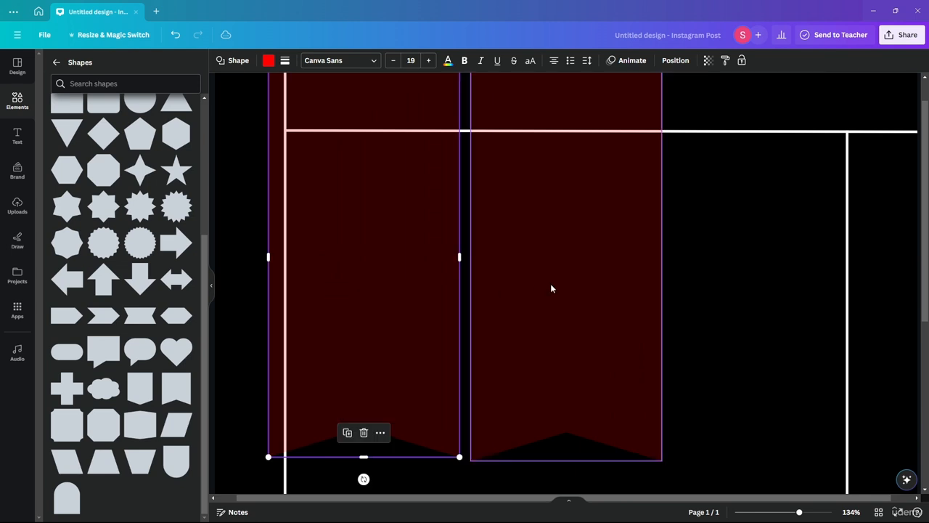
drag(552, 286, 574, 282)
Send the banner right of centre one layer backward, and restack both banners centred at the page's upper edge.
right_click(575, 282)
mouse_move(581, 354)
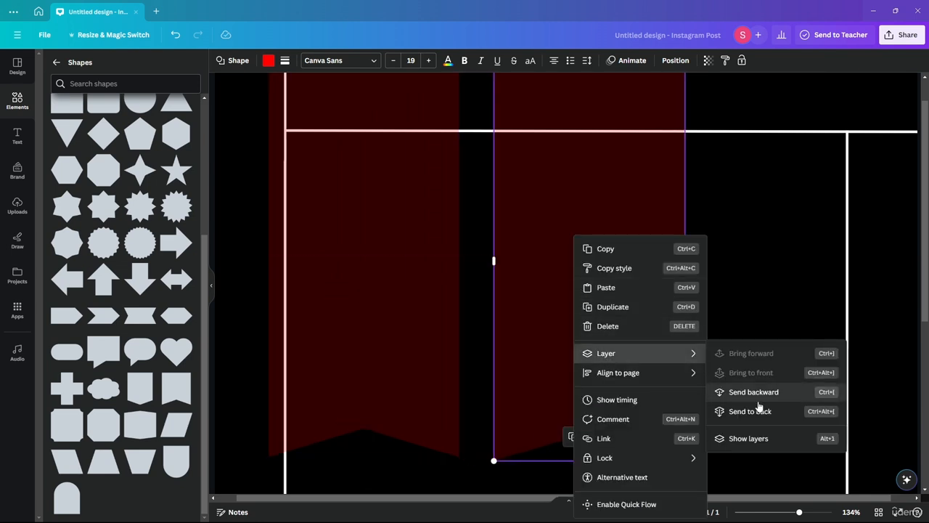
click(755, 396)
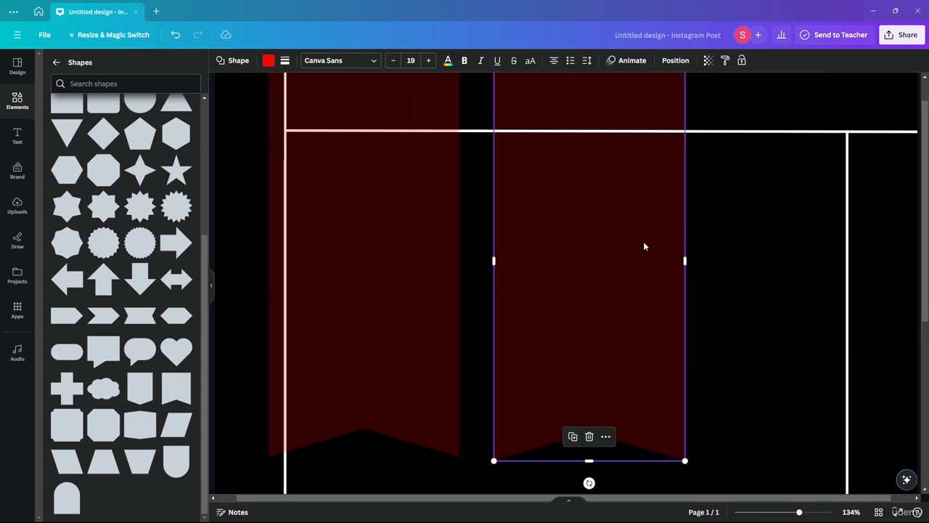
scroll(682, 253, down, 4)
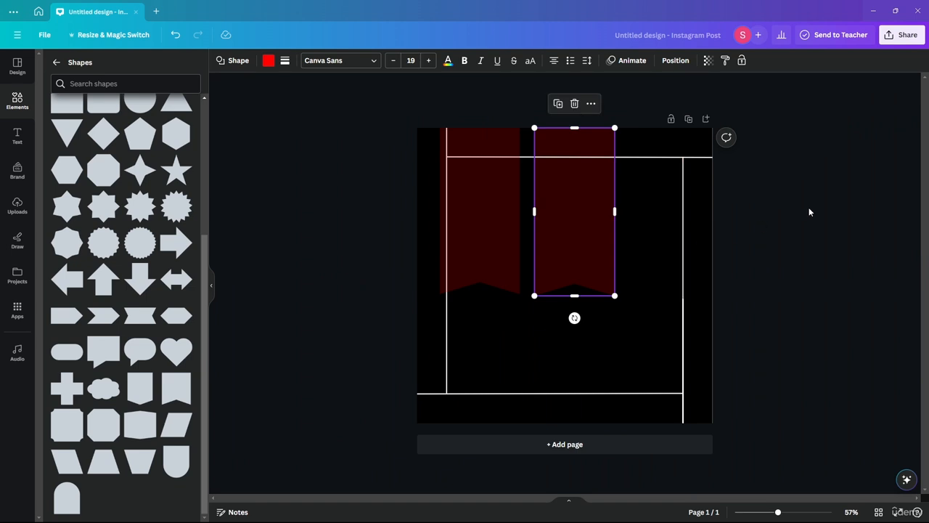
drag(588, 212, 561, 230)
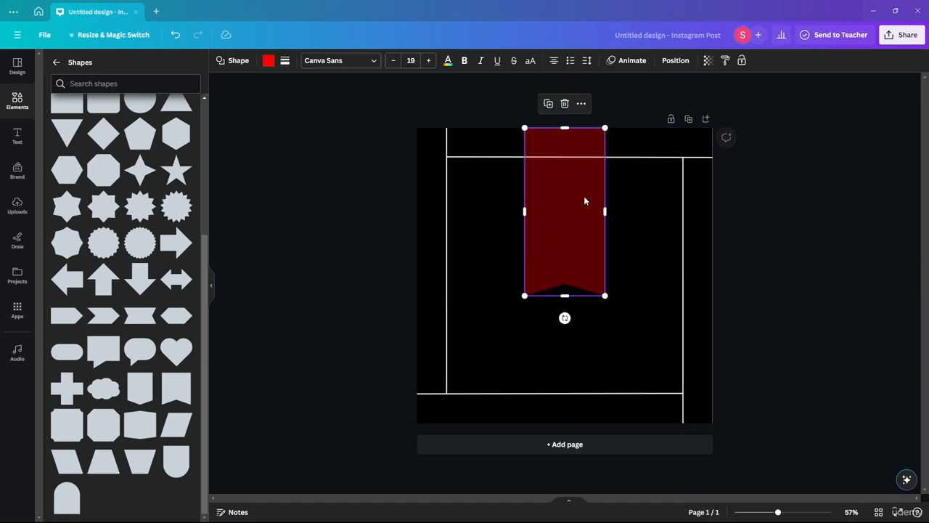
Send the topmost banner one more layer backward so both sit behind the upper margin line, and clear the selection.
scroll(584, 196, up, 8)
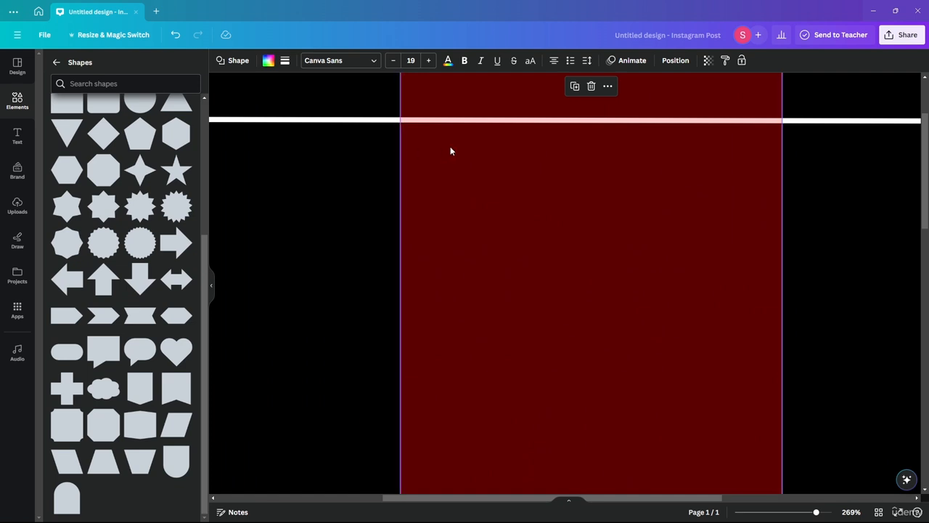
right_click(450, 151)
mouse_move(491, 283)
click(672, 314)
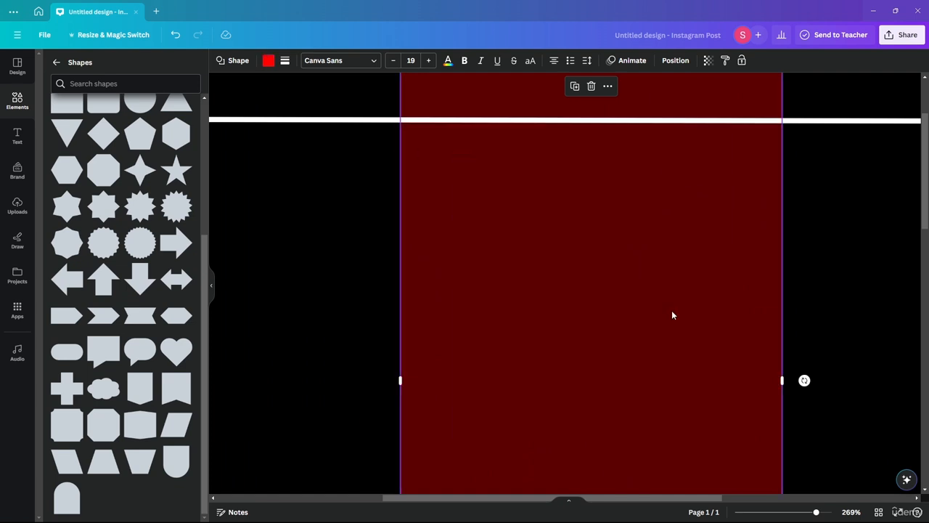
scroll(523, 207, down, 8)
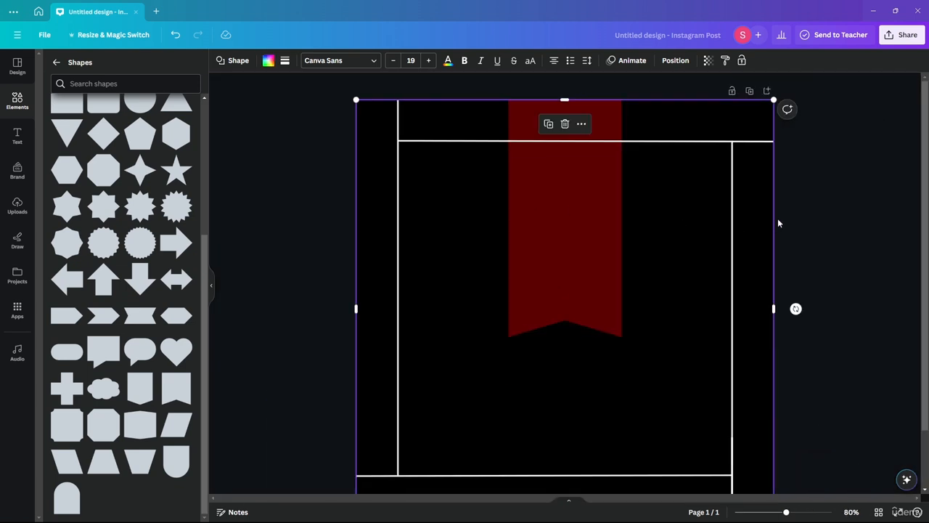
click(856, 217)
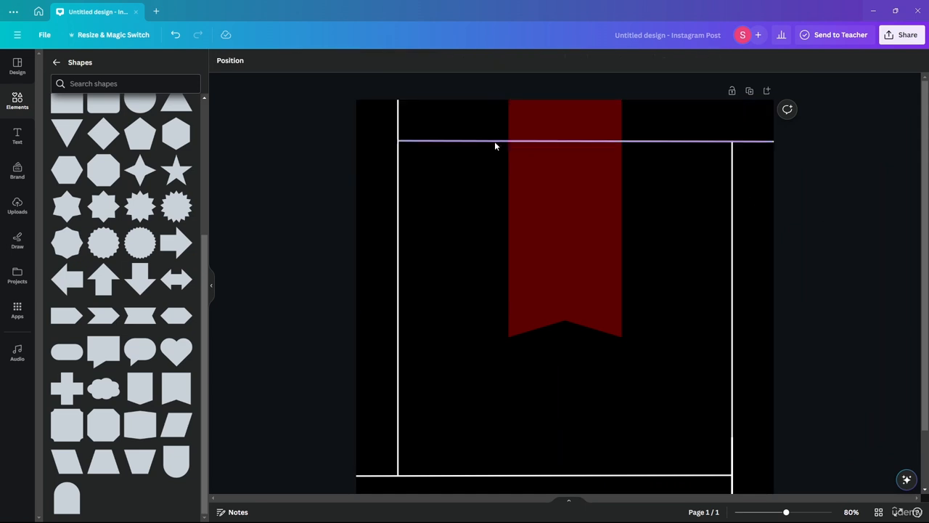
scroll(714, 181, down, 2)
scroll(714, 181, up, 2)
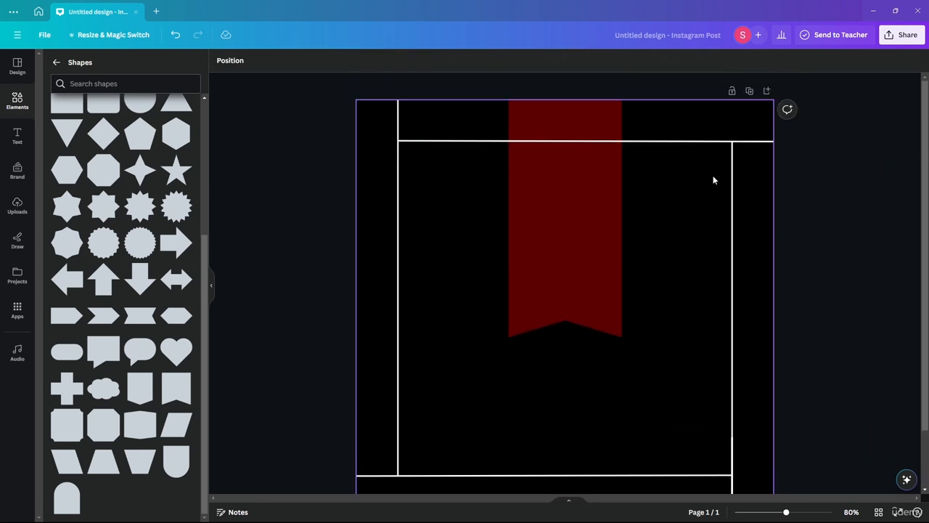
Add a plus shape enlarged to span the whole page and send it behind the banners and margin lines.
scroll(705, 178, down, 1)
scroll(124, 212, up, 3)
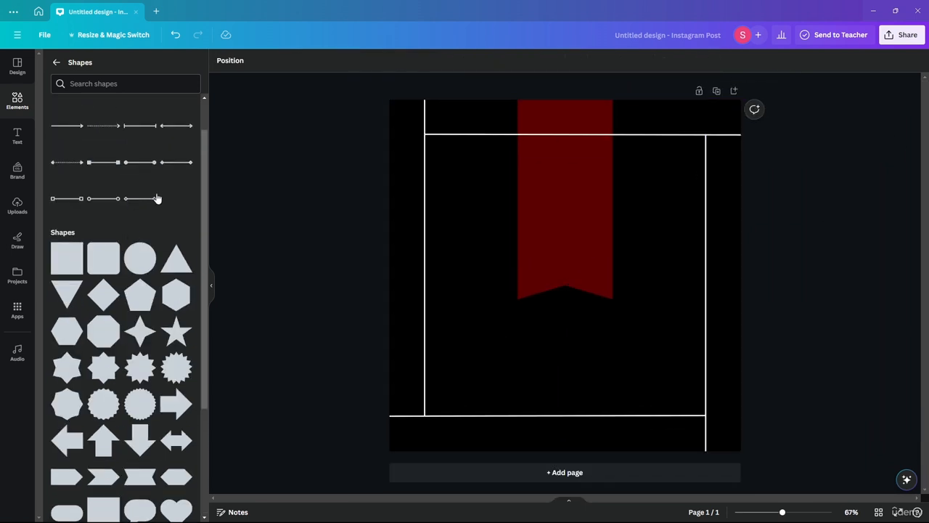
scroll(81, 227, down, 3)
drag(67, 384, 560, 288)
drag(619, 219, 740, 100)
right_click(557, 278)
mouse_move(668, 373)
click(735, 432)
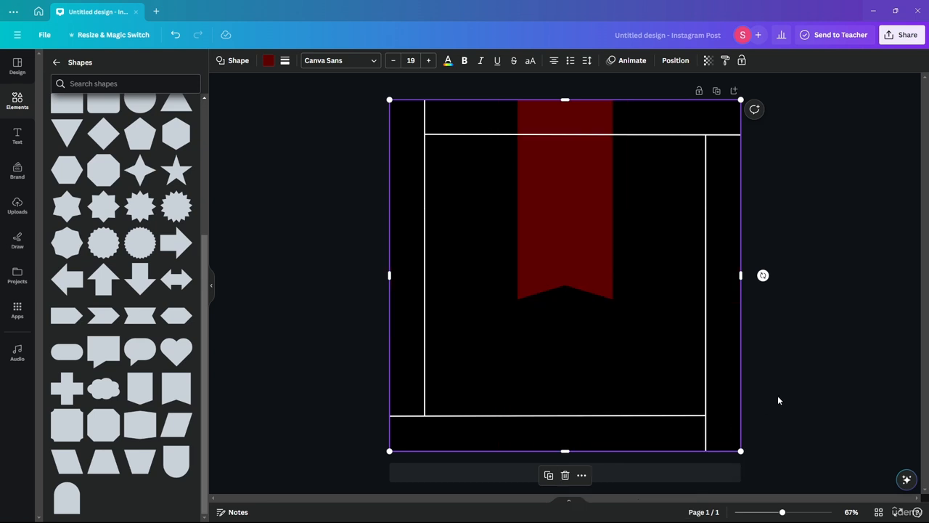
Set the plus shape's transparency to 100 and fill it with light green.
click(708, 60)
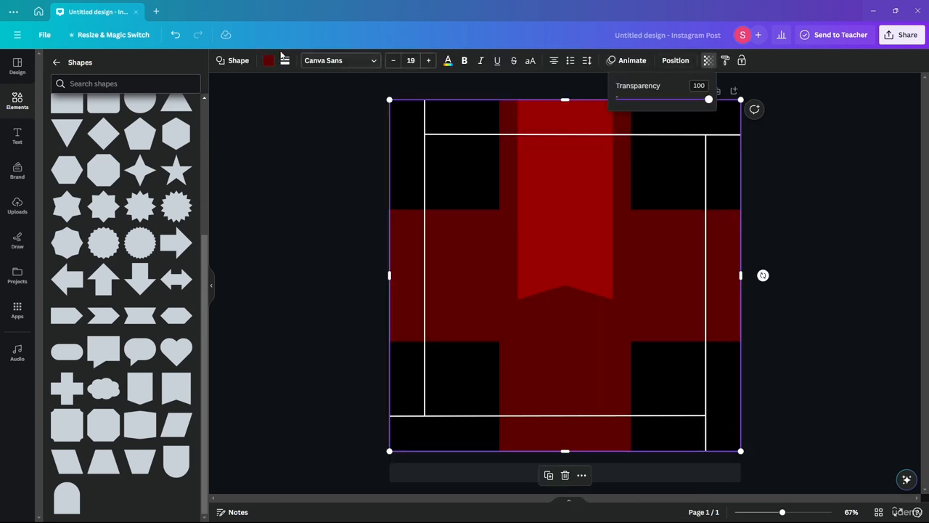
click(268, 61)
click(79, 320)
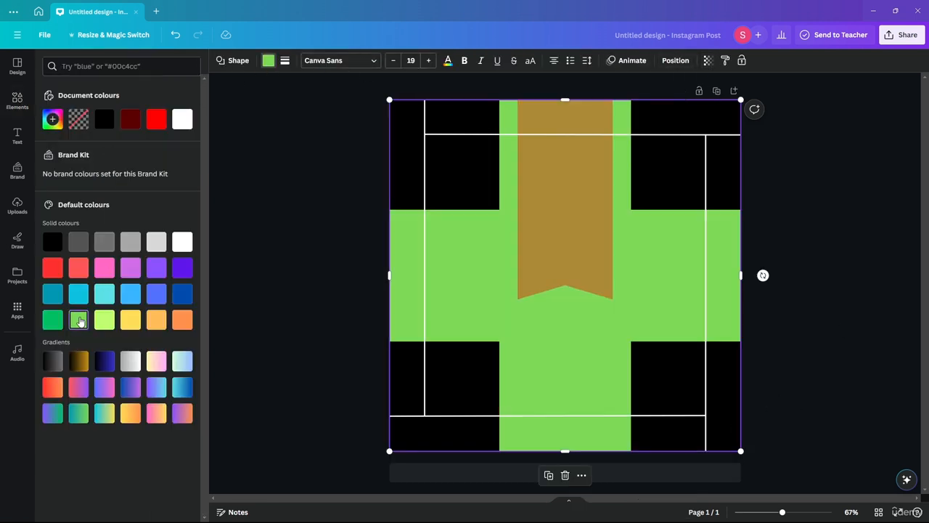
click(257, 223)
click(742, 232)
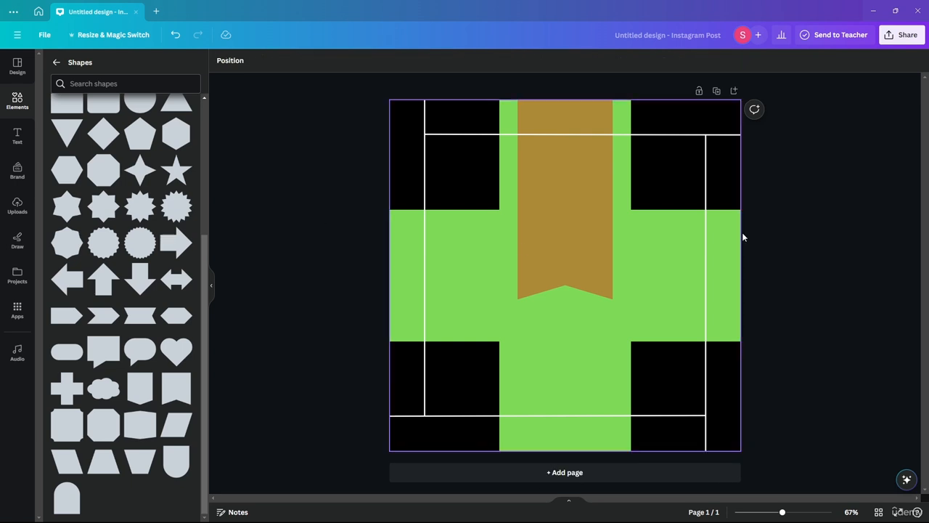
Darken the plus shape's light green fill to a very dark, nearly black green using a custom solid colour.
click(475, 261)
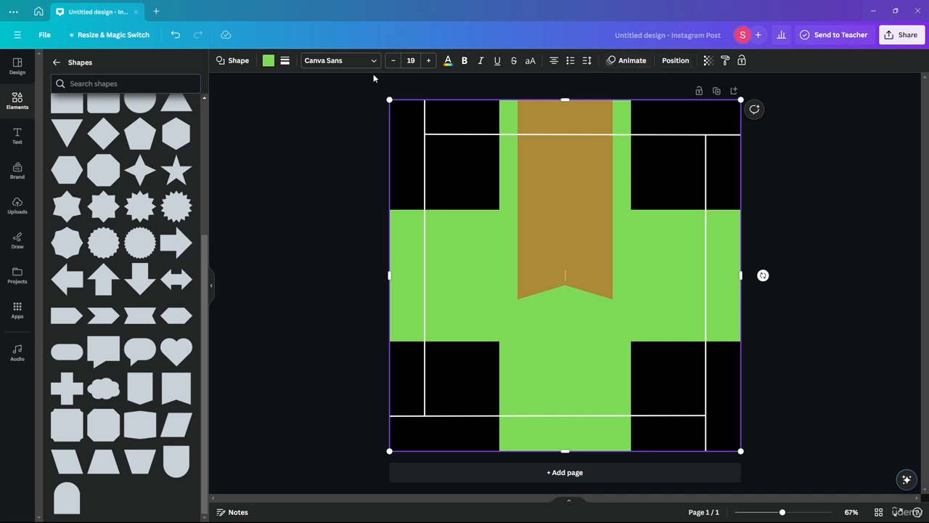
click(270, 61)
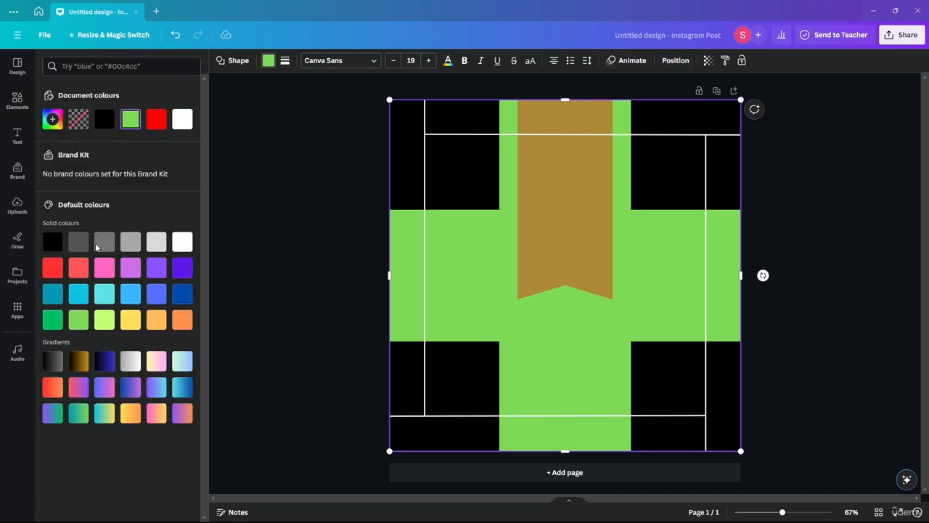
click(131, 124)
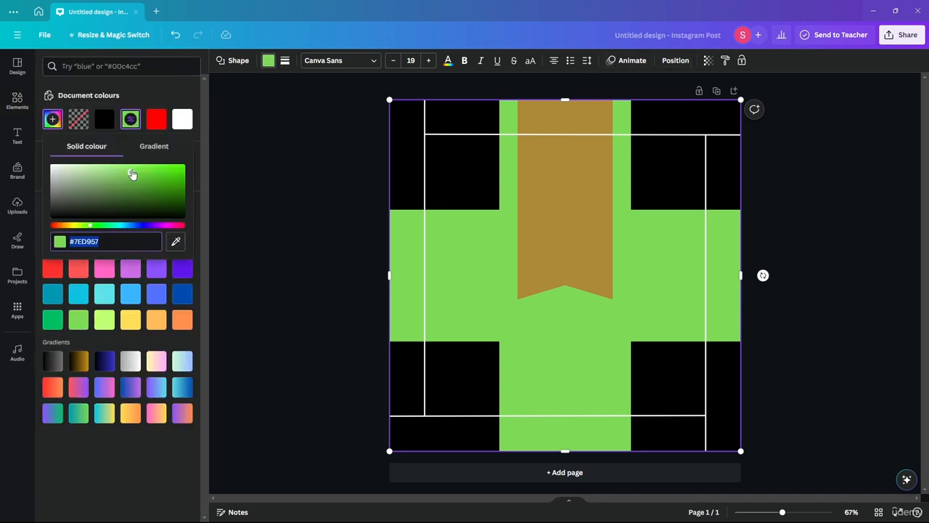
drag(132, 174, 225, 212)
click(317, 191)
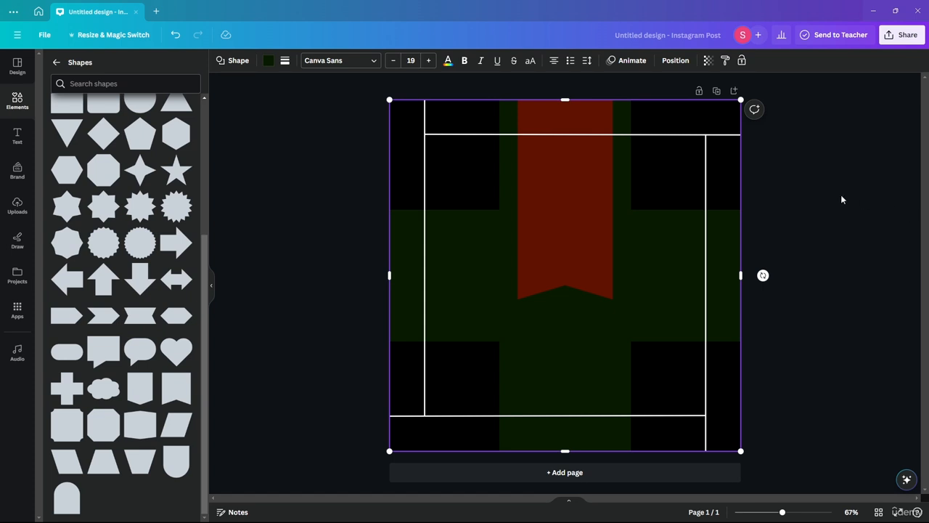
Fill the front banner with yellow and shift it left to uncover the banner beneath.
click(581, 215)
click(268, 63)
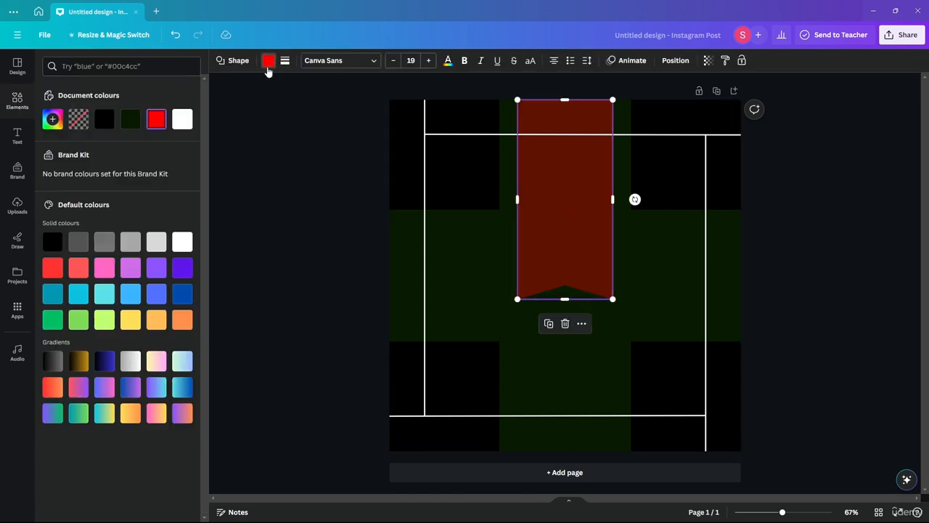
click(148, 320)
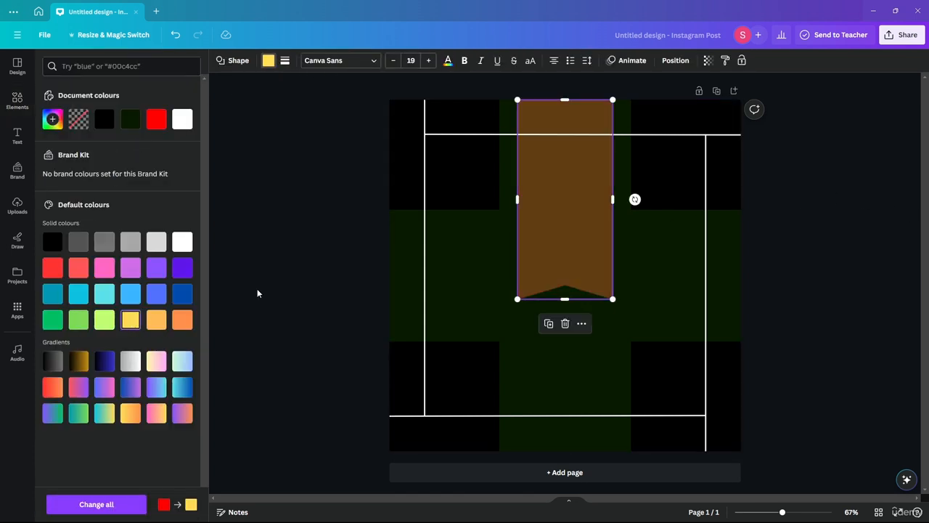
click(327, 219)
drag(588, 211, 523, 211)
Fill the remaining red banner with the same yellow and restack the shifted banner centred over it.
click(583, 210)
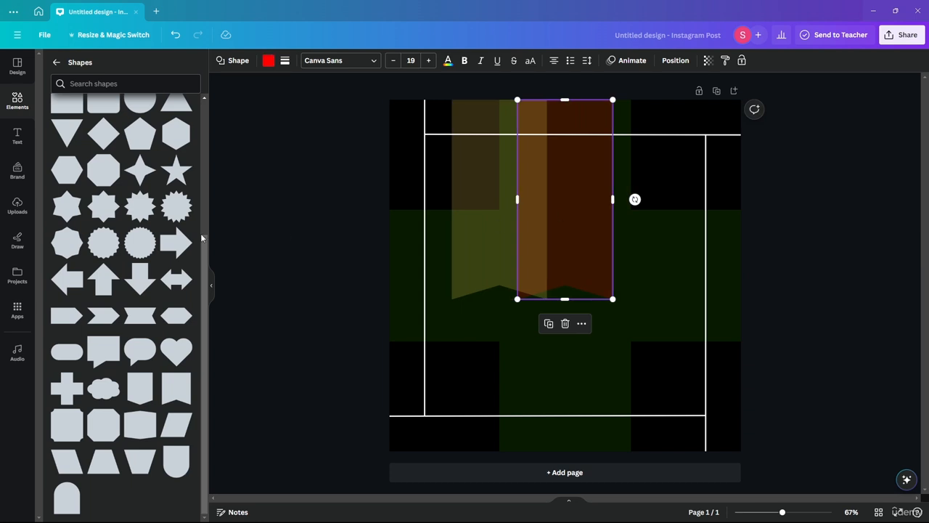
click(268, 62)
click(182, 120)
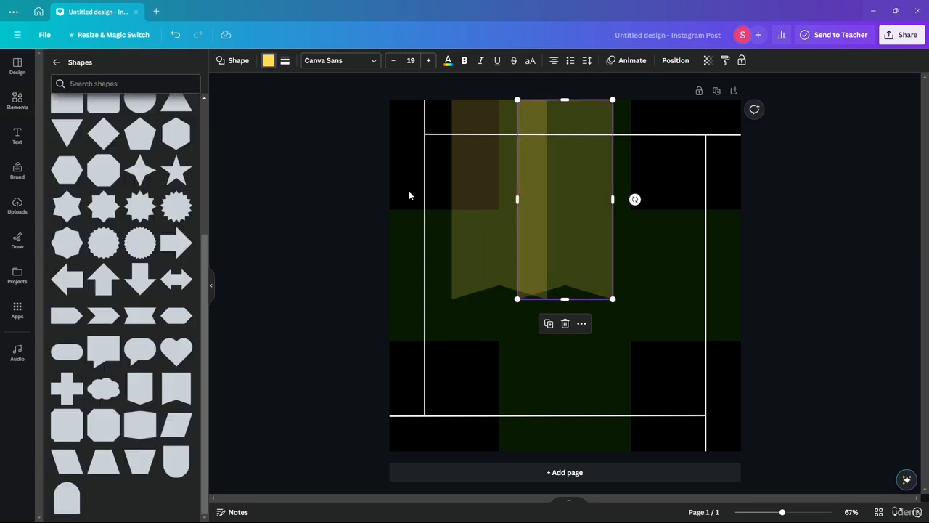
drag(472, 243, 546, 239)
click(795, 276)
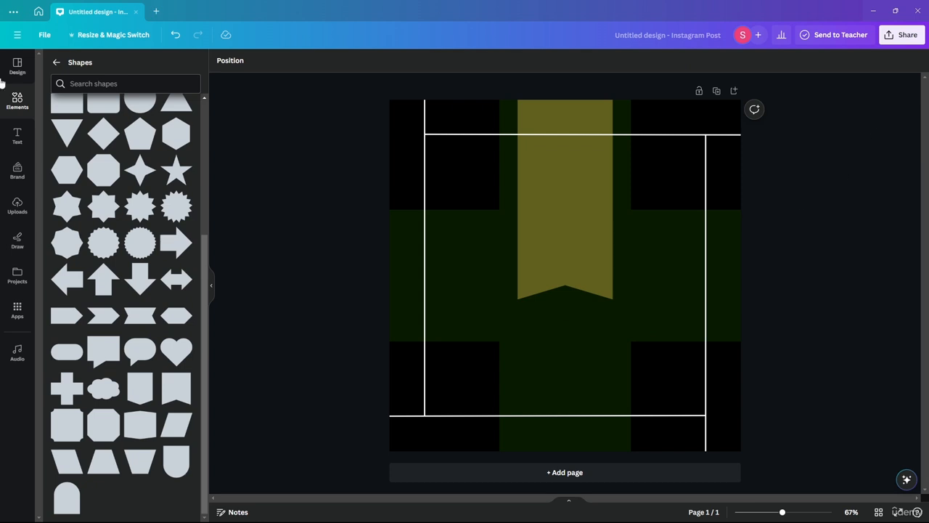
Browse the Shapes and Graphics element categories, looking through the graphics collections.
click(49, 63)
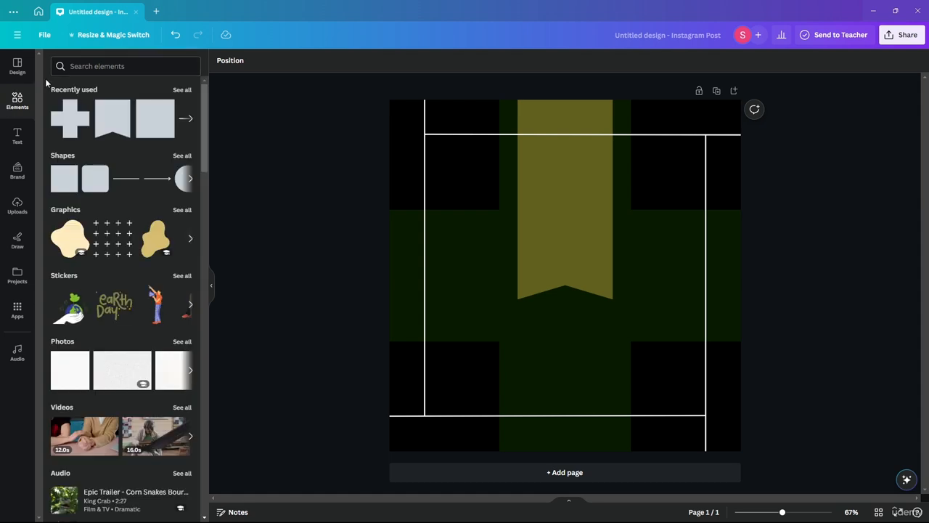
click(98, 66)
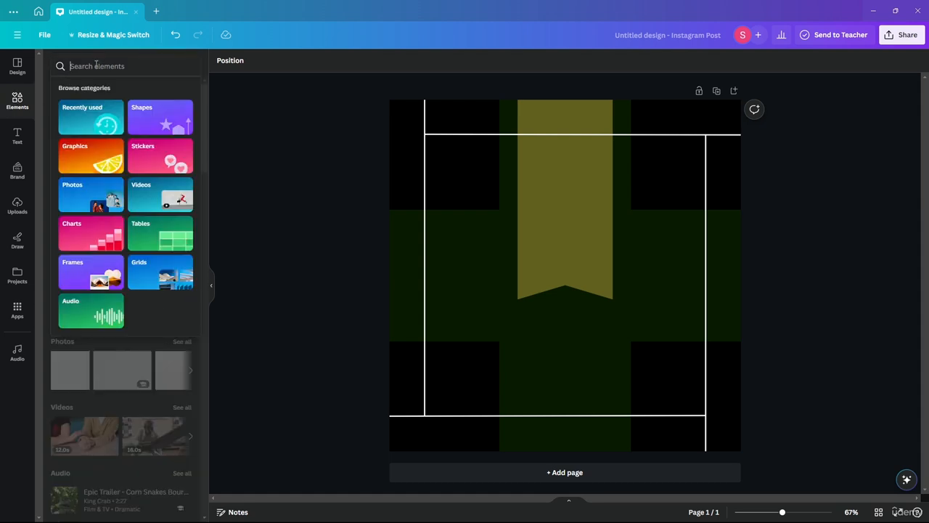
click(145, 117)
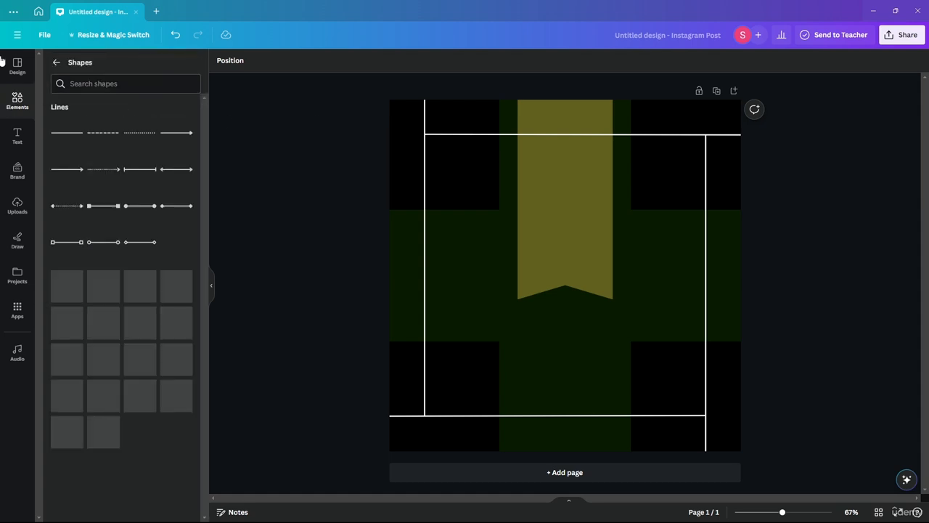
click(60, 61)
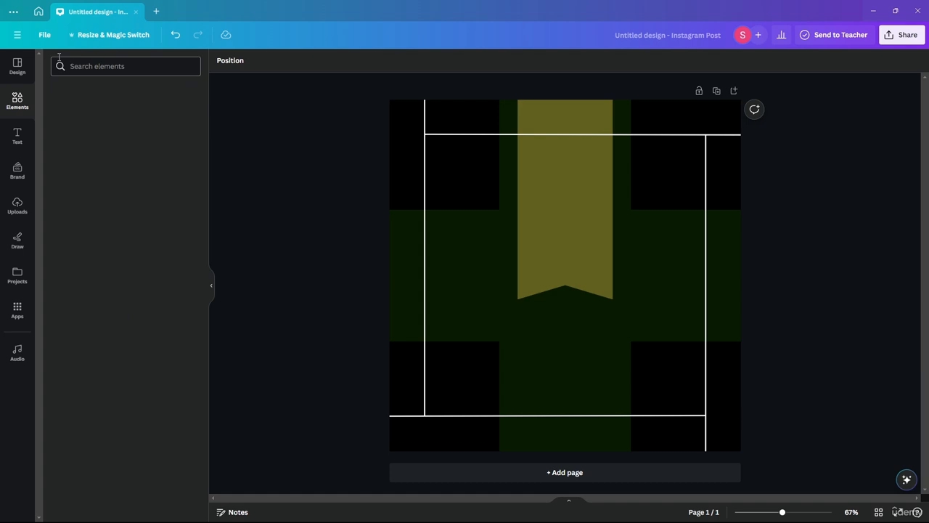
click(118, 66)
click(95, 146)
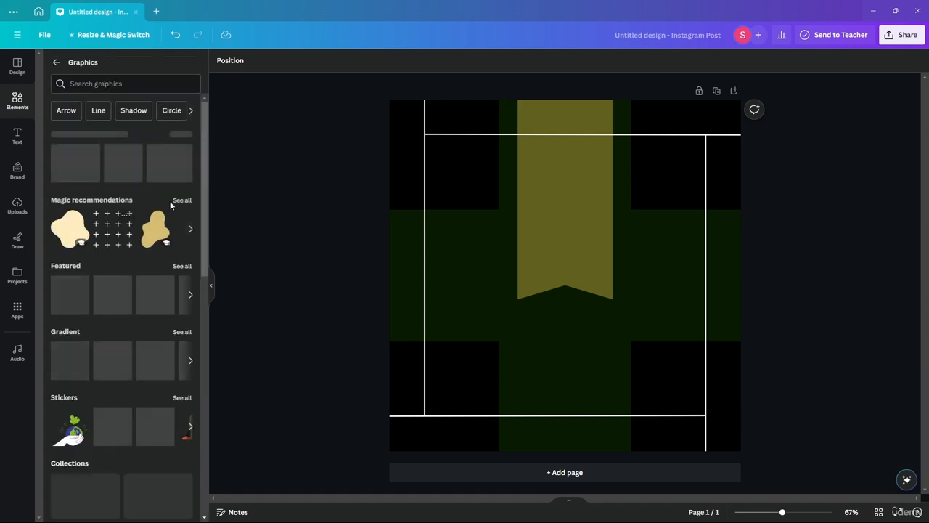
scroll(203, 231, down, 3)
drag(203, 231, 209, 400)
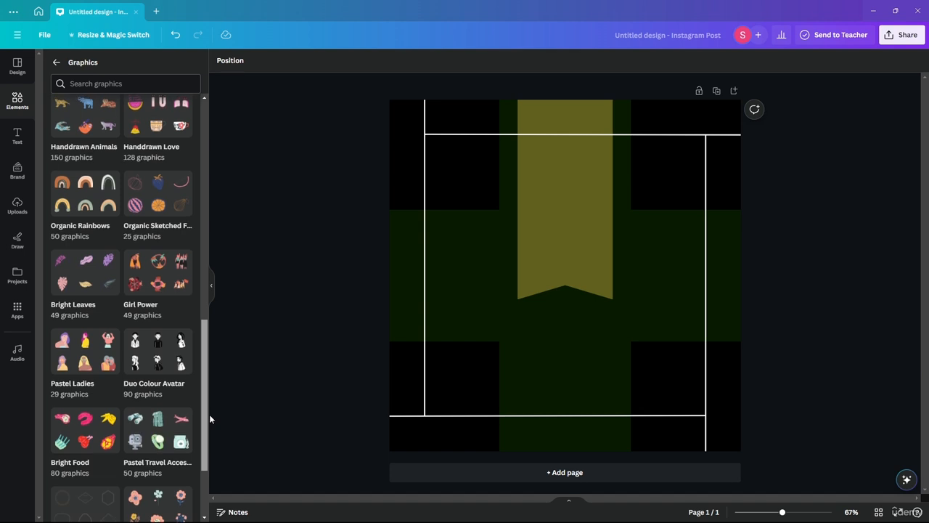
drag(209, 415, 204, 204)
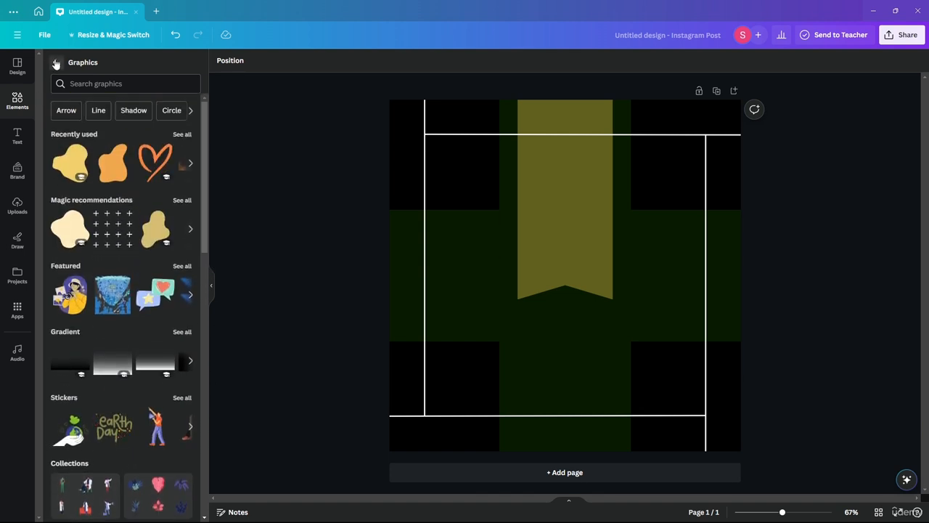
click(56, 64)
Look through the Stickers category, from arrow and word stickers to confetti and social media stickers.
click(107, 65)
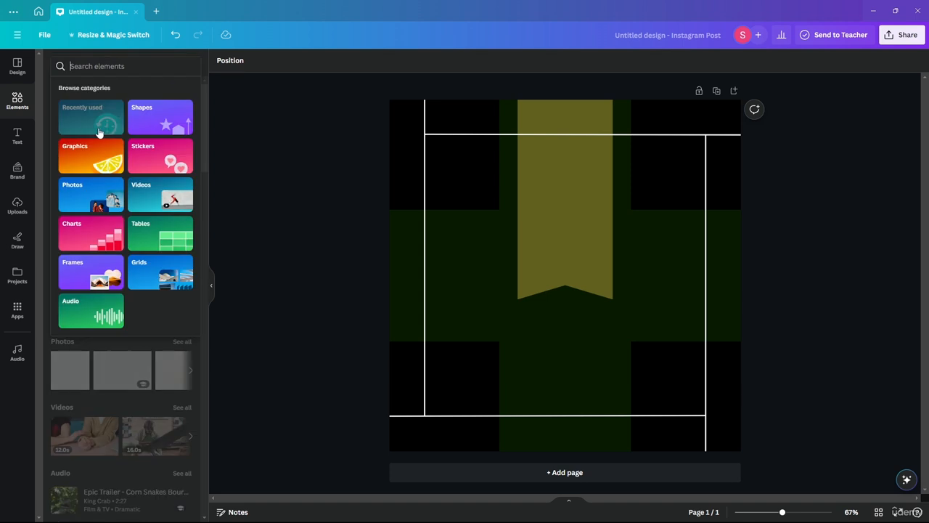
click(161, 157)
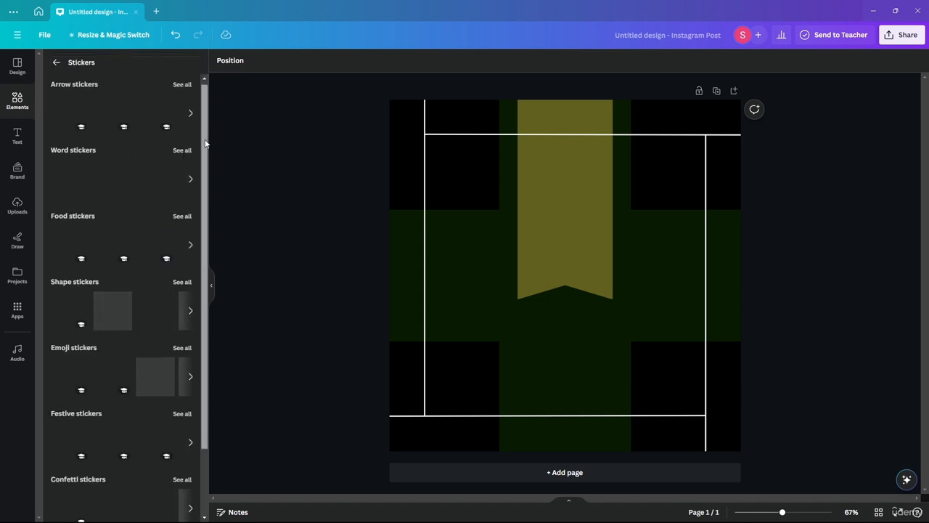
scroll(205, 196, down, 1)
scroll(206, 241, up, 1)
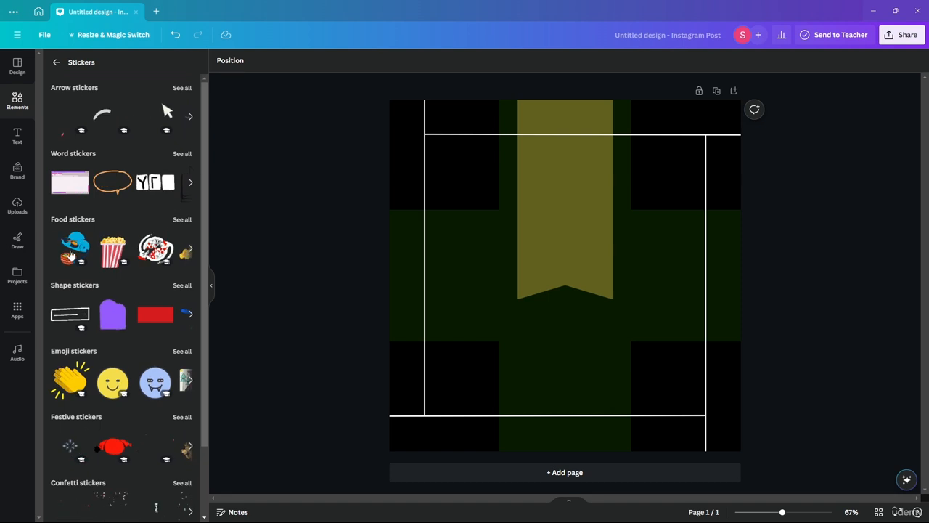
scroll(204, 267, down, 1)
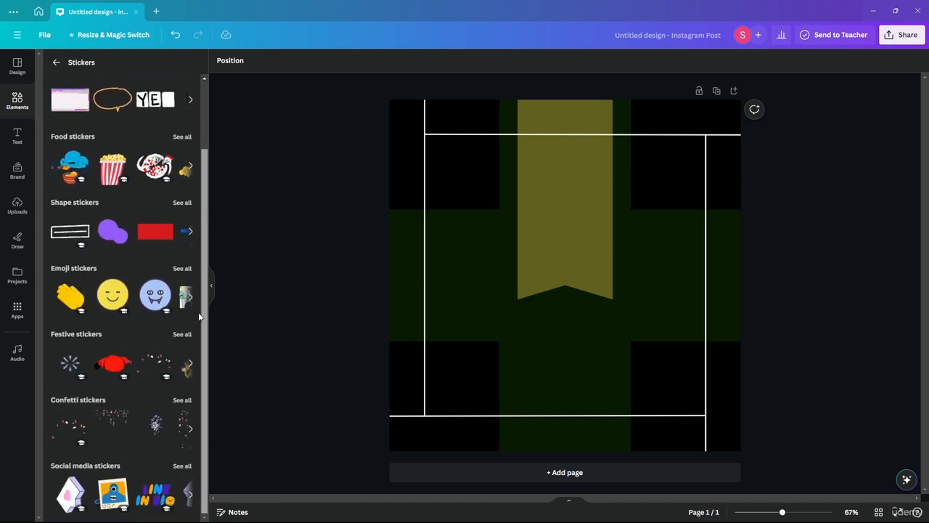
scroll(200, 317, up, 1)
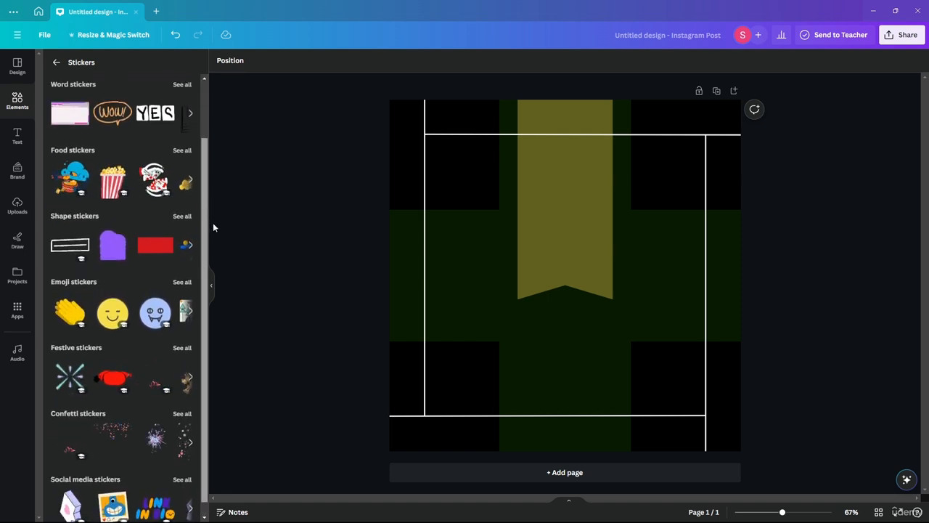
click(56, 63)
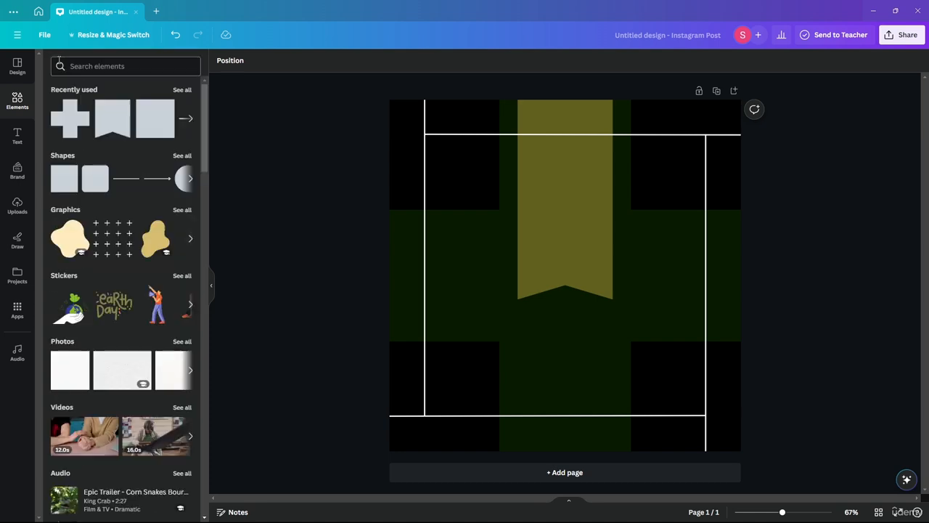
Look through the stock pictures in the Photos category and return to the elements overview.
click(112, 70)
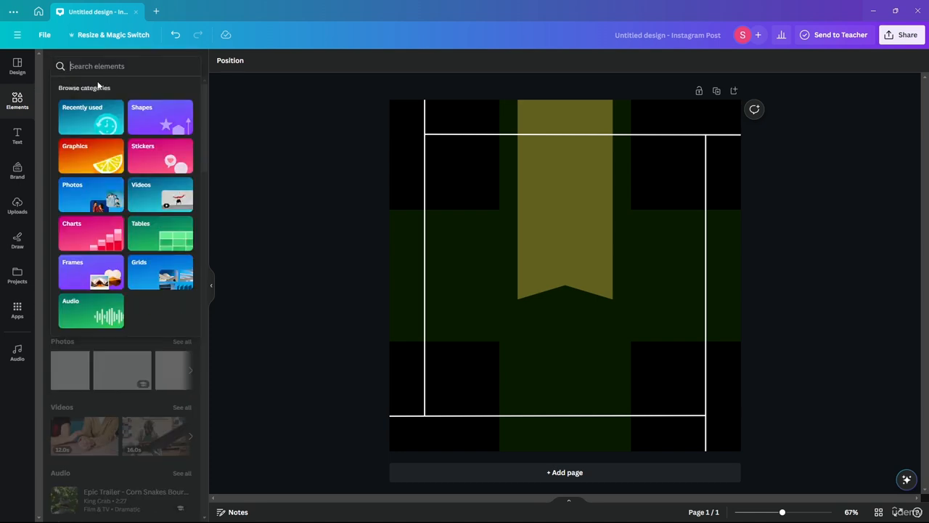
click(90, 195)
scroll(205, 148, down, 5)
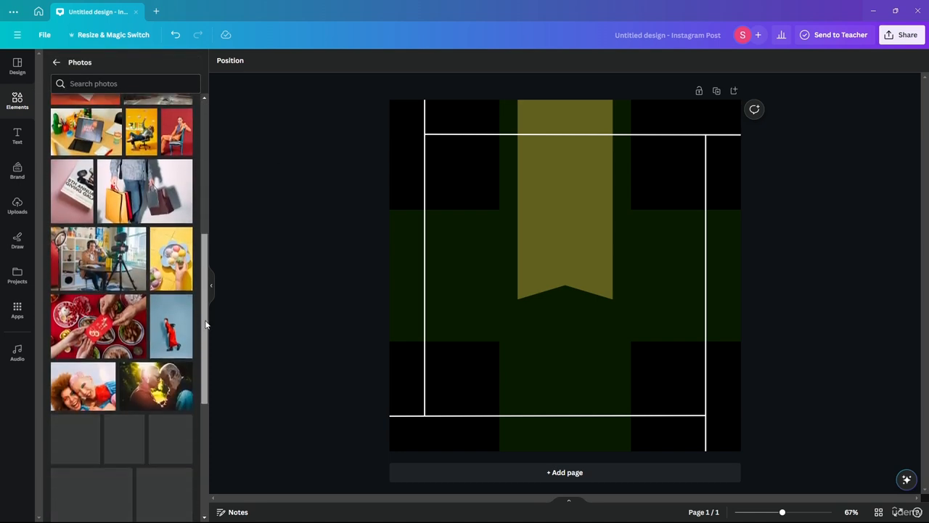
scroll(206, 167, up, 5)
click(57, 64)
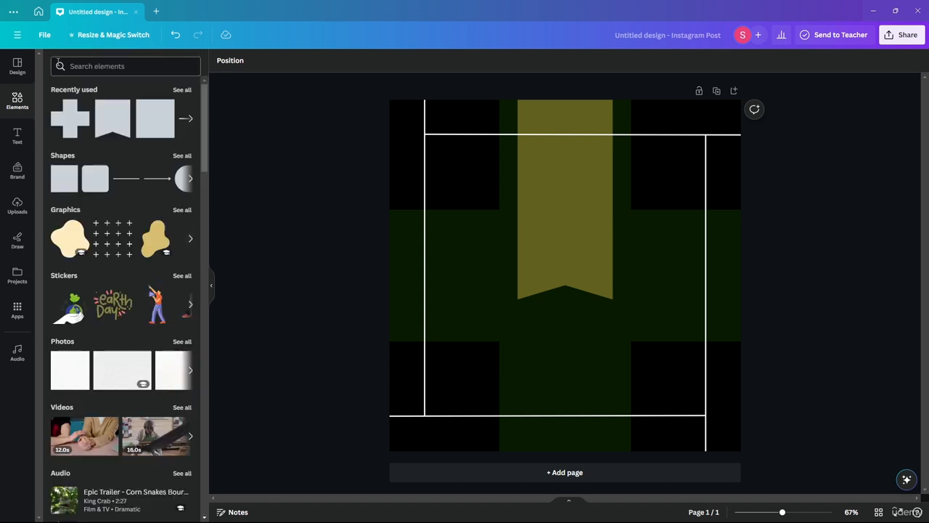
Examine the chart types in the Charts category and the table styles in the Tables category.
click(88, 64)
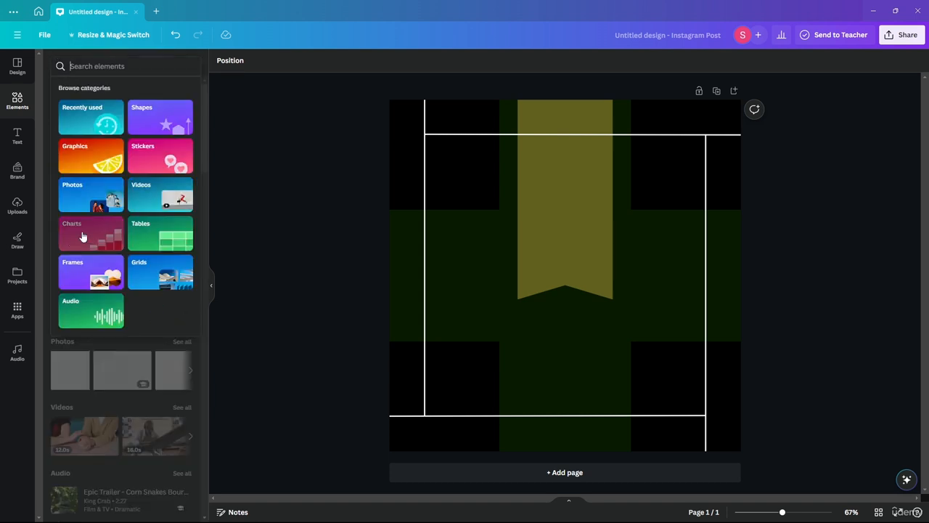
click(86, 241)
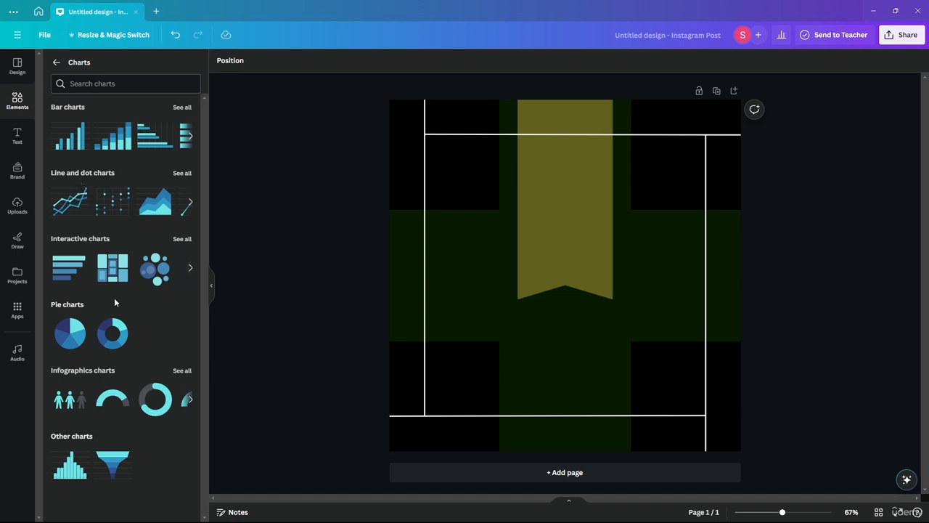
click(57, 63)
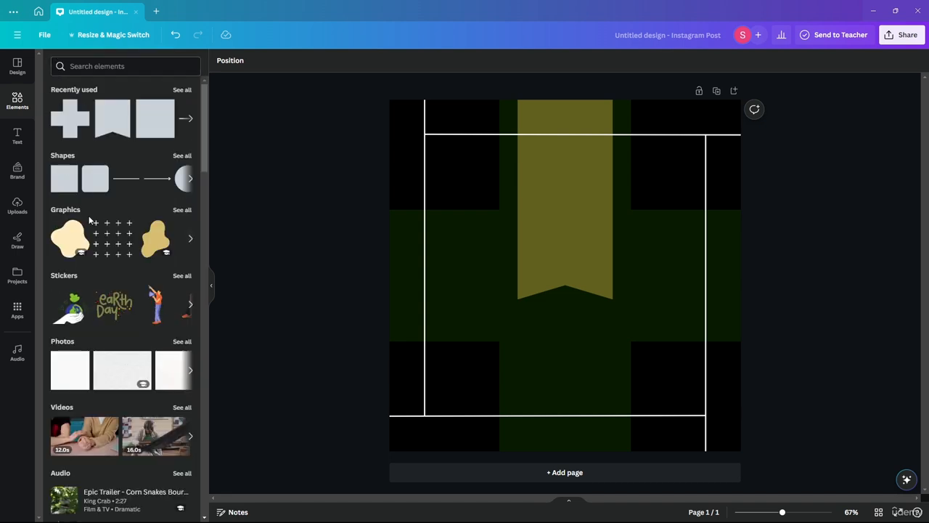
click(97, 70)
click(156, 234)
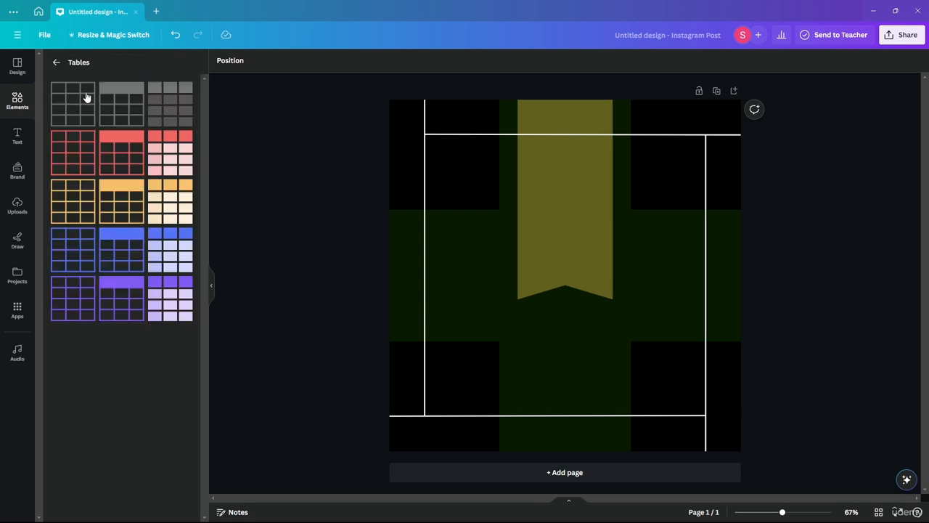
click(52, 64)
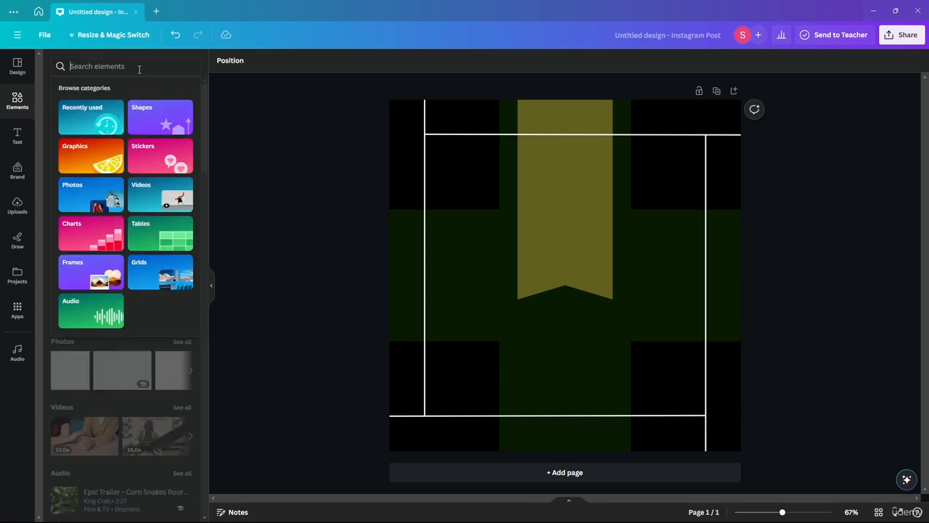
Look through the Frames, Grids and Audio element categories in turn, returning to the elements overview after each one.
click(110, 262)
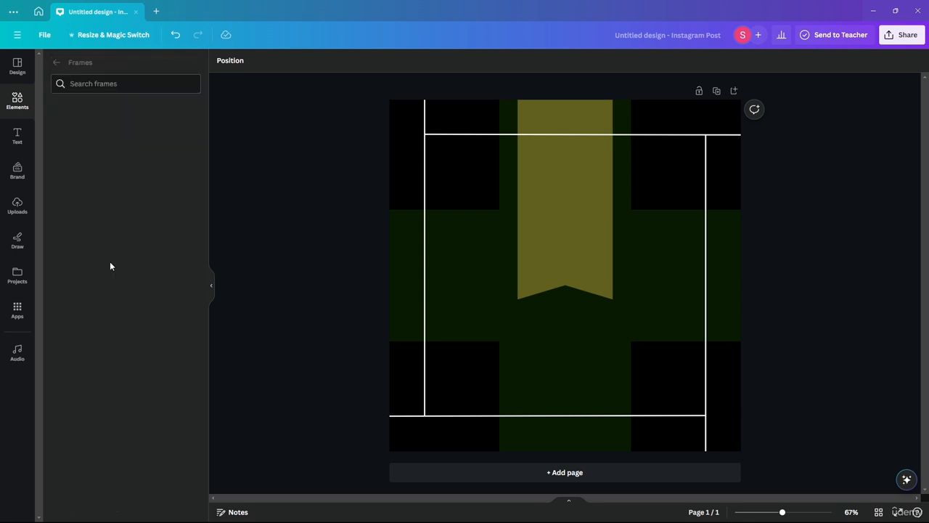
click(53, 65)
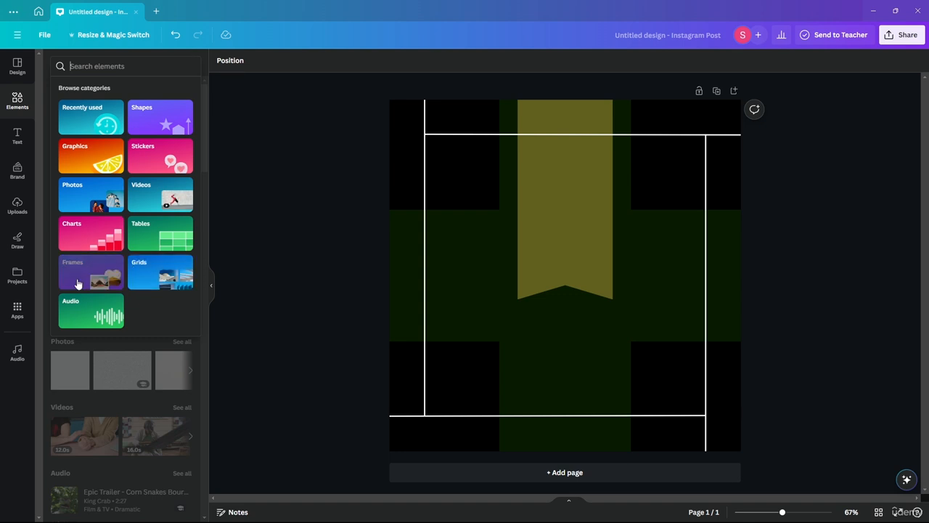
click(156, 278)
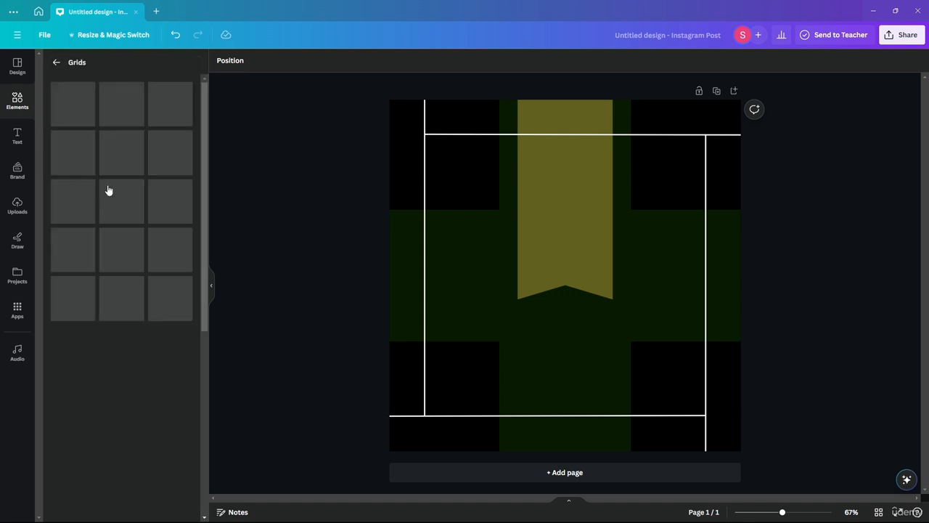
click(53, 63)
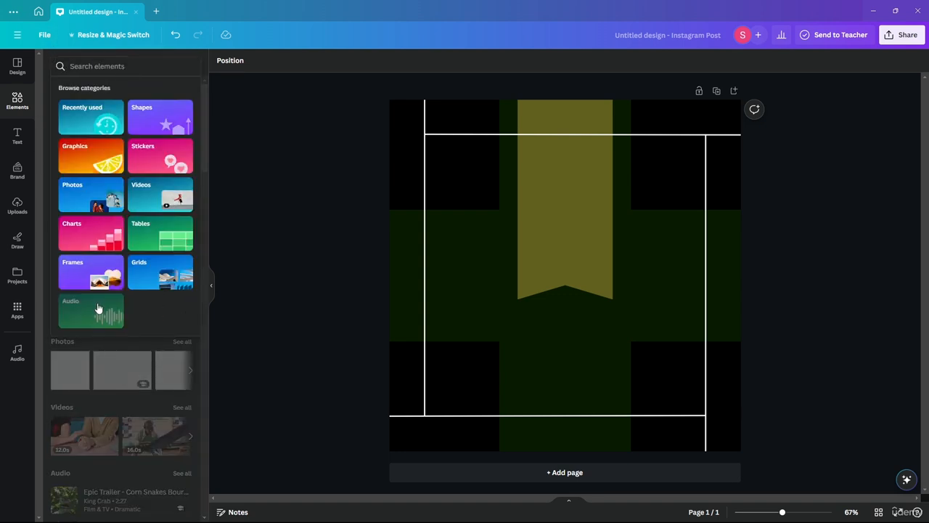
click(94, 314)
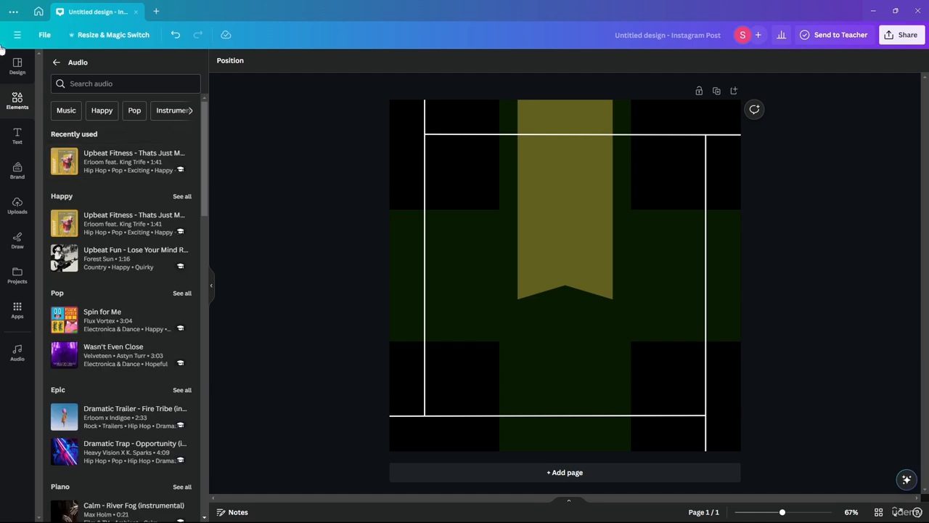
click(56, 63)
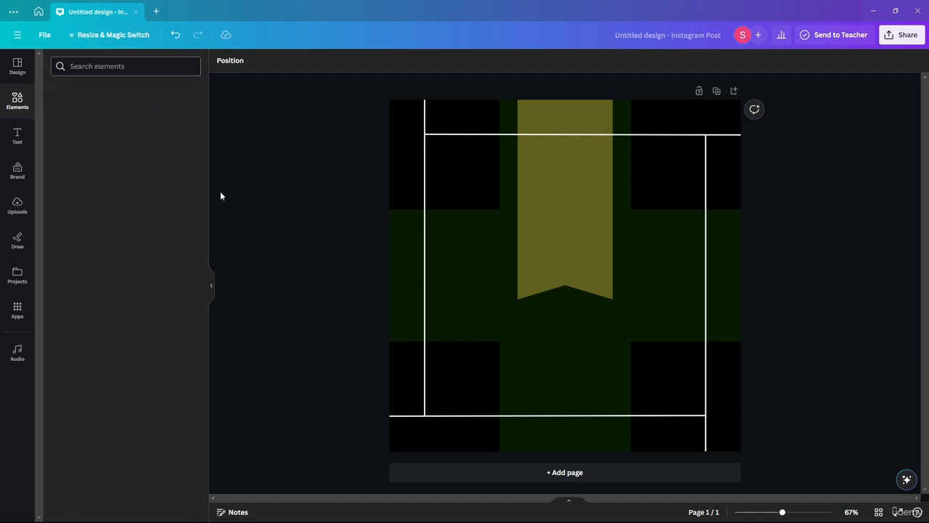